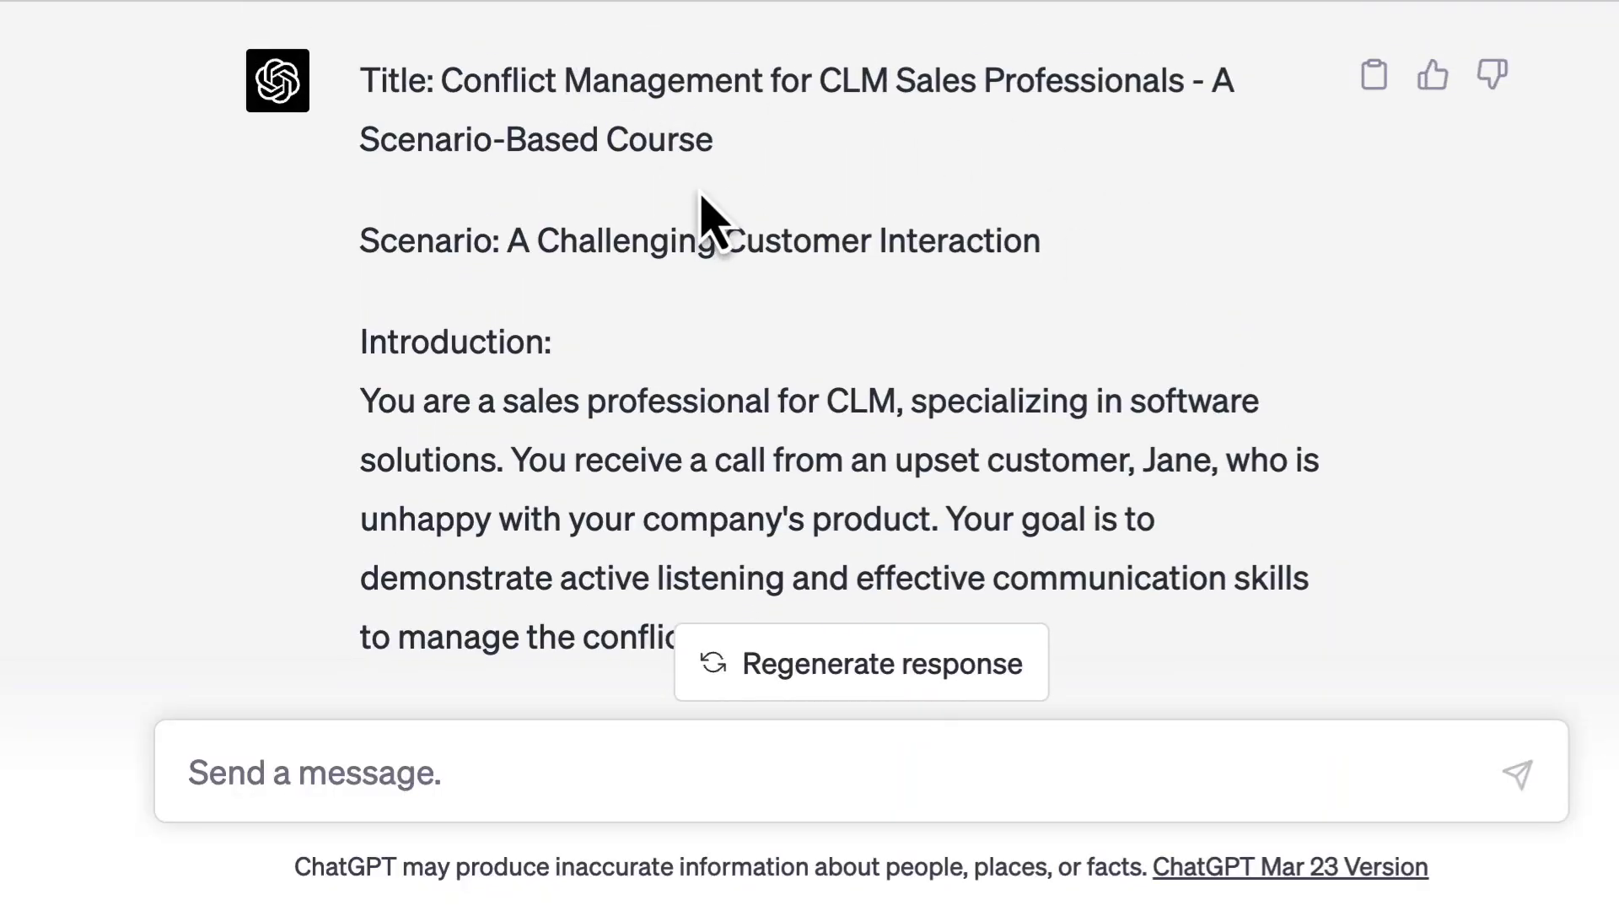
scroll(701, 211, "down", 3)
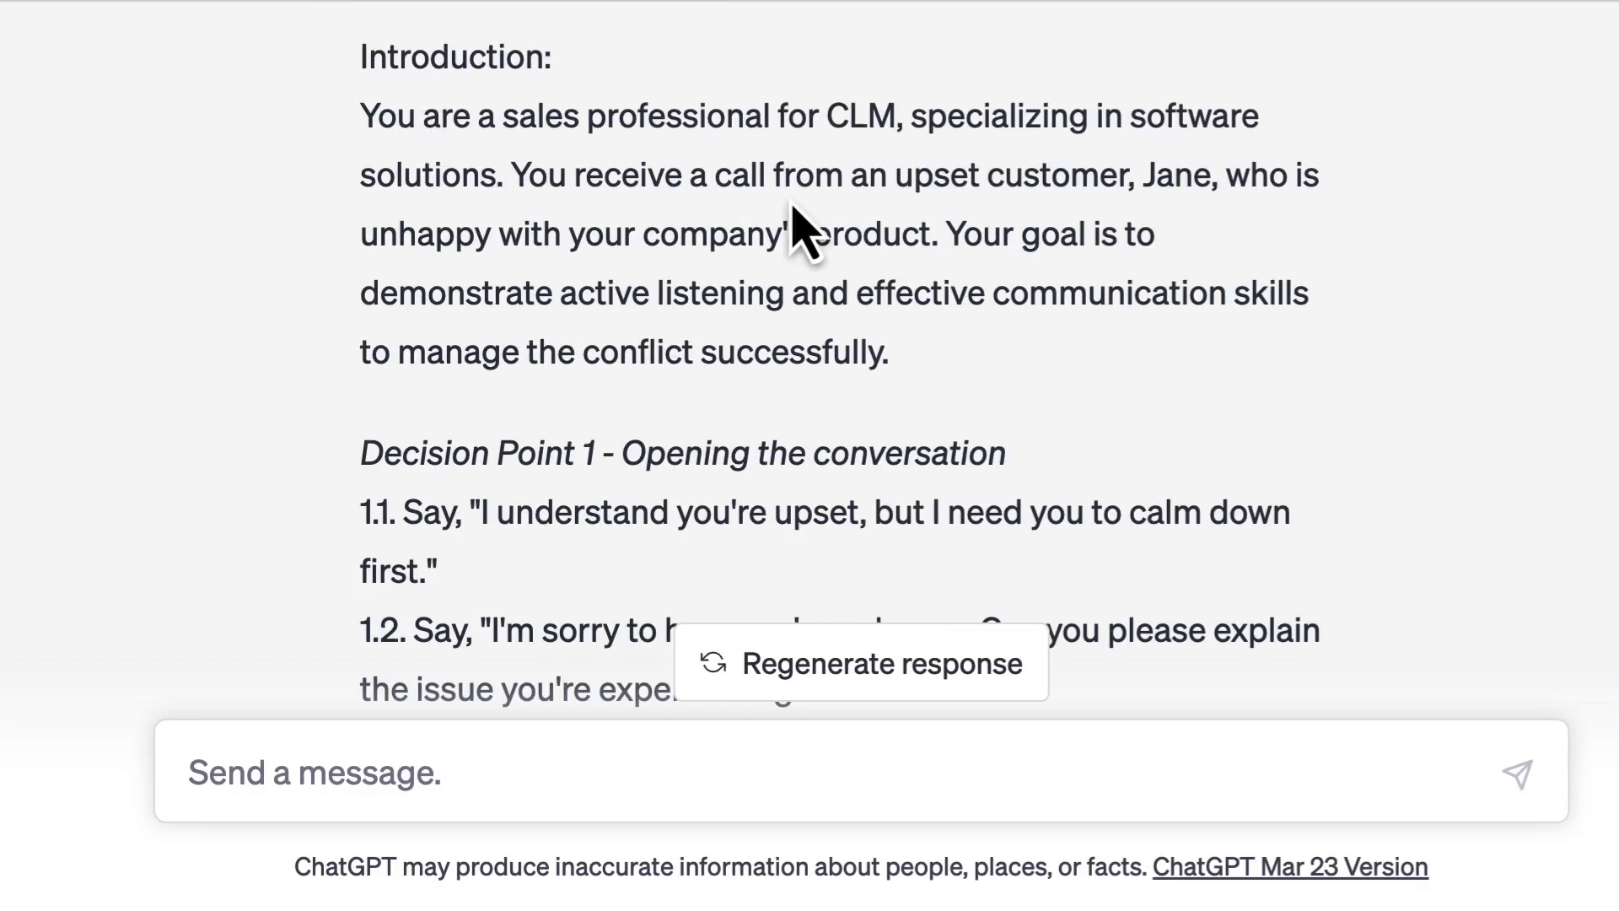
double_click(1189, 177)
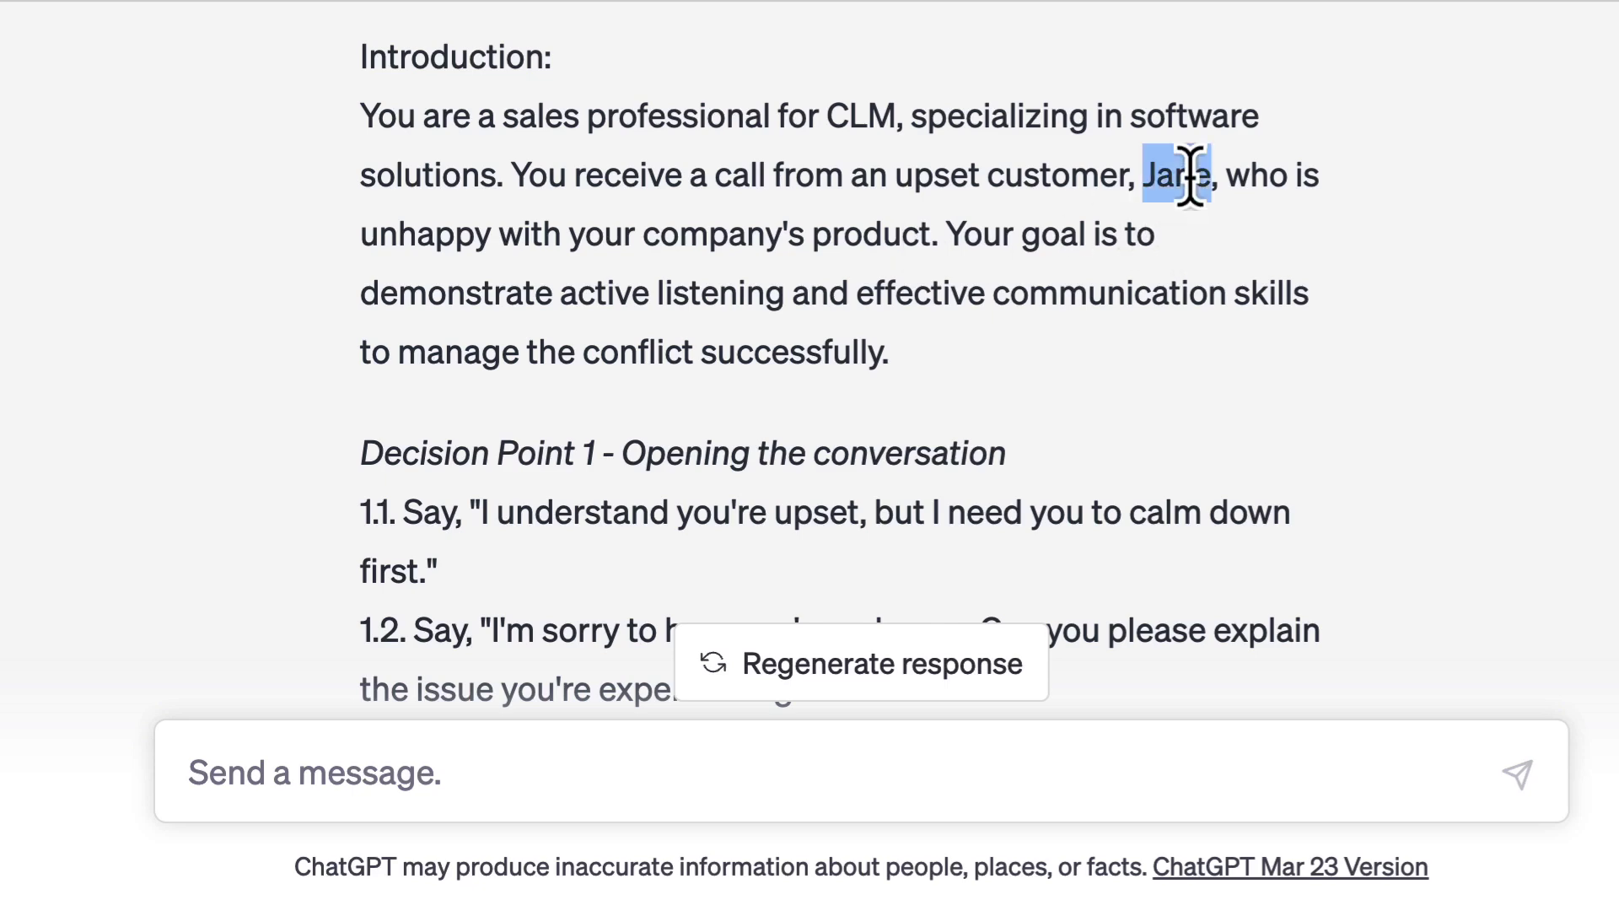
scroll(683, 497, "down", 15)
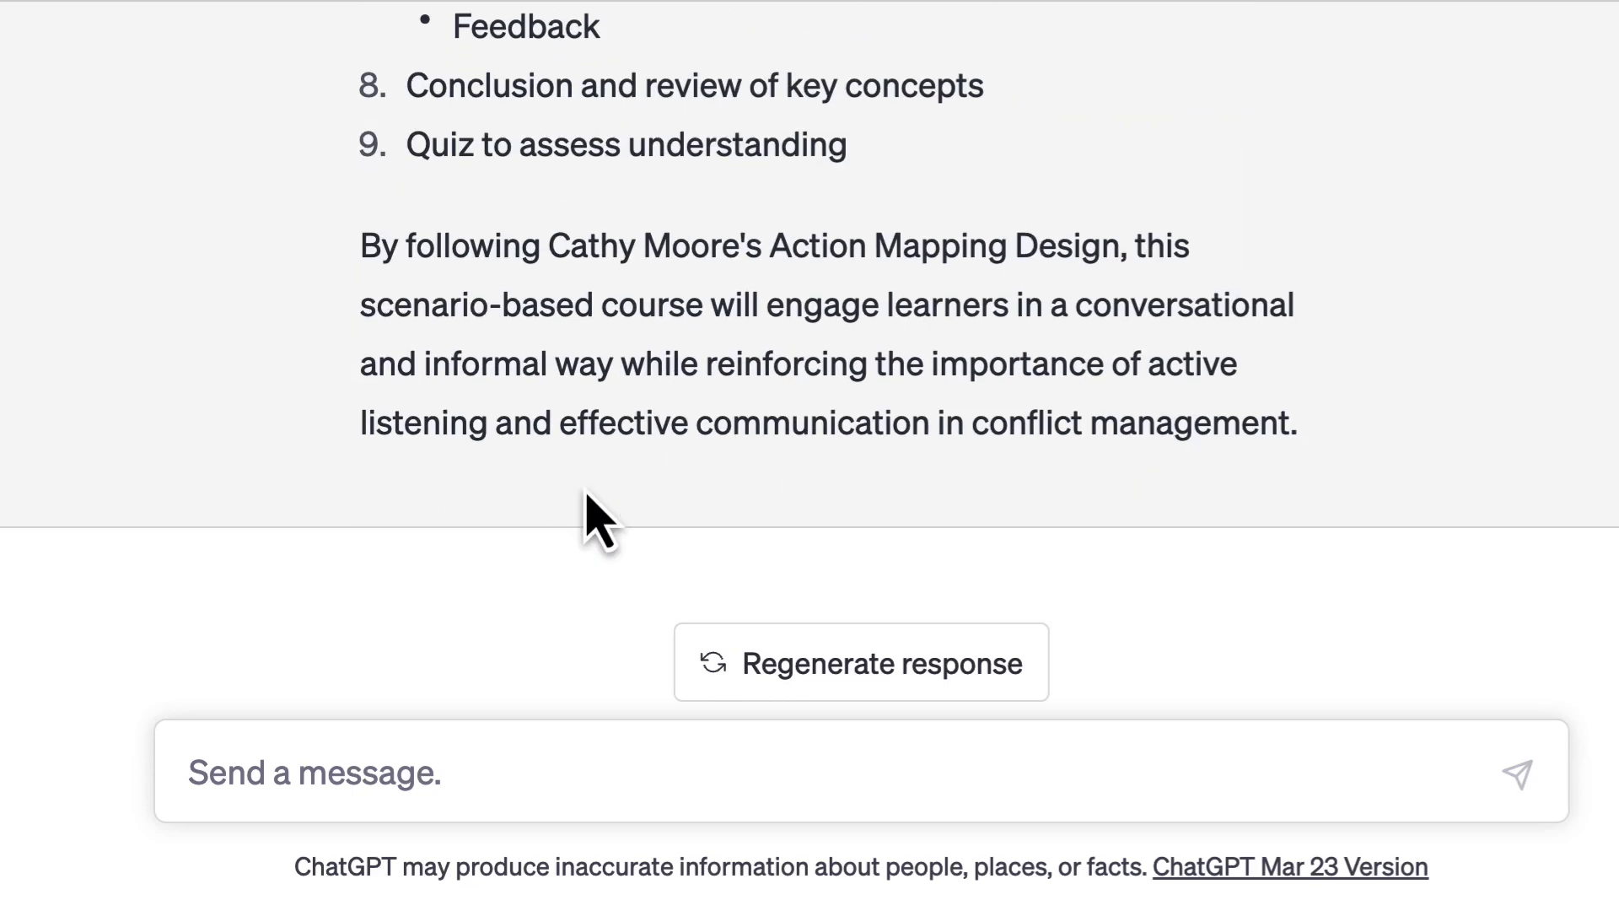
scroll(591, 514, "up", 10)
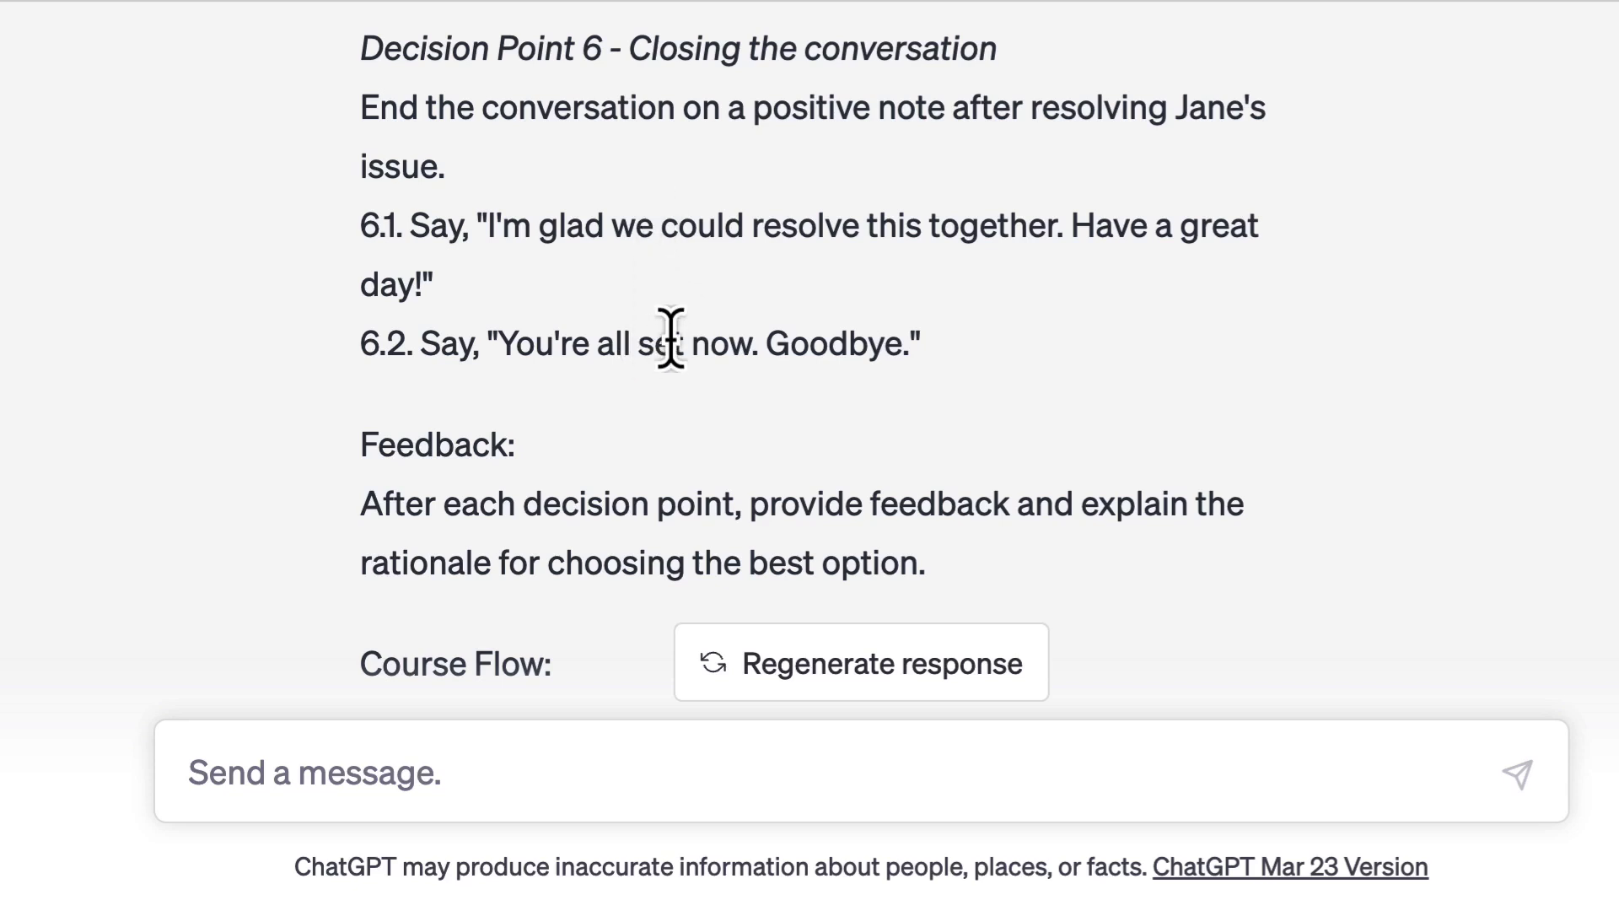
scroll(667, 342, "up", 5)
scroll(669, 337, "up", 2)
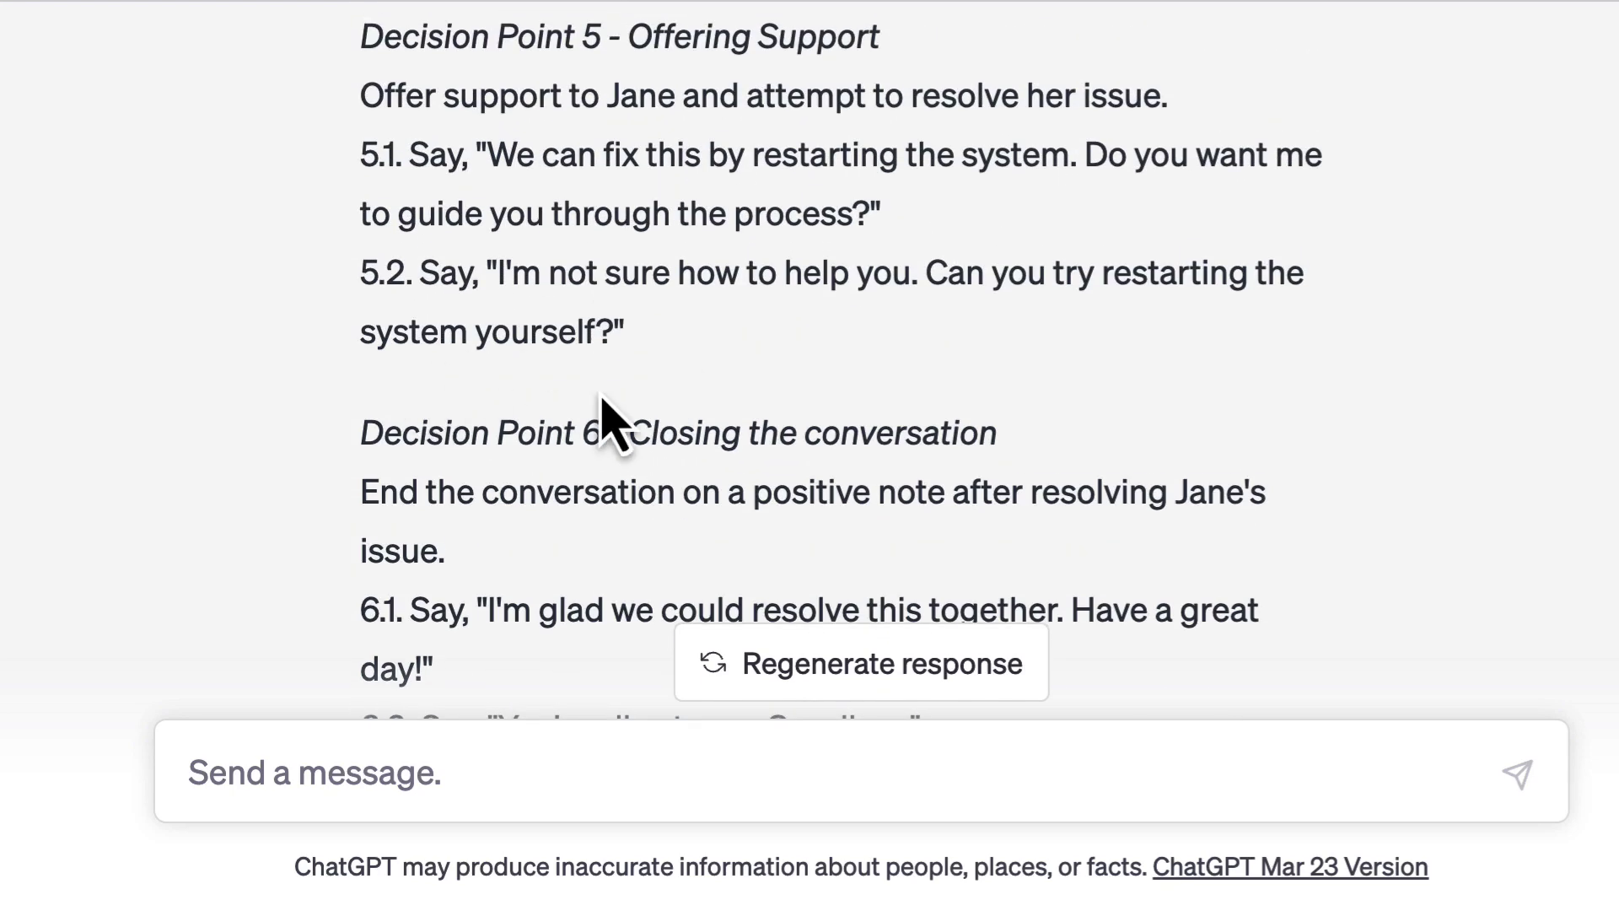
scroll(599, 397, "up", 1)
scroll(599, 397, "up", 1)
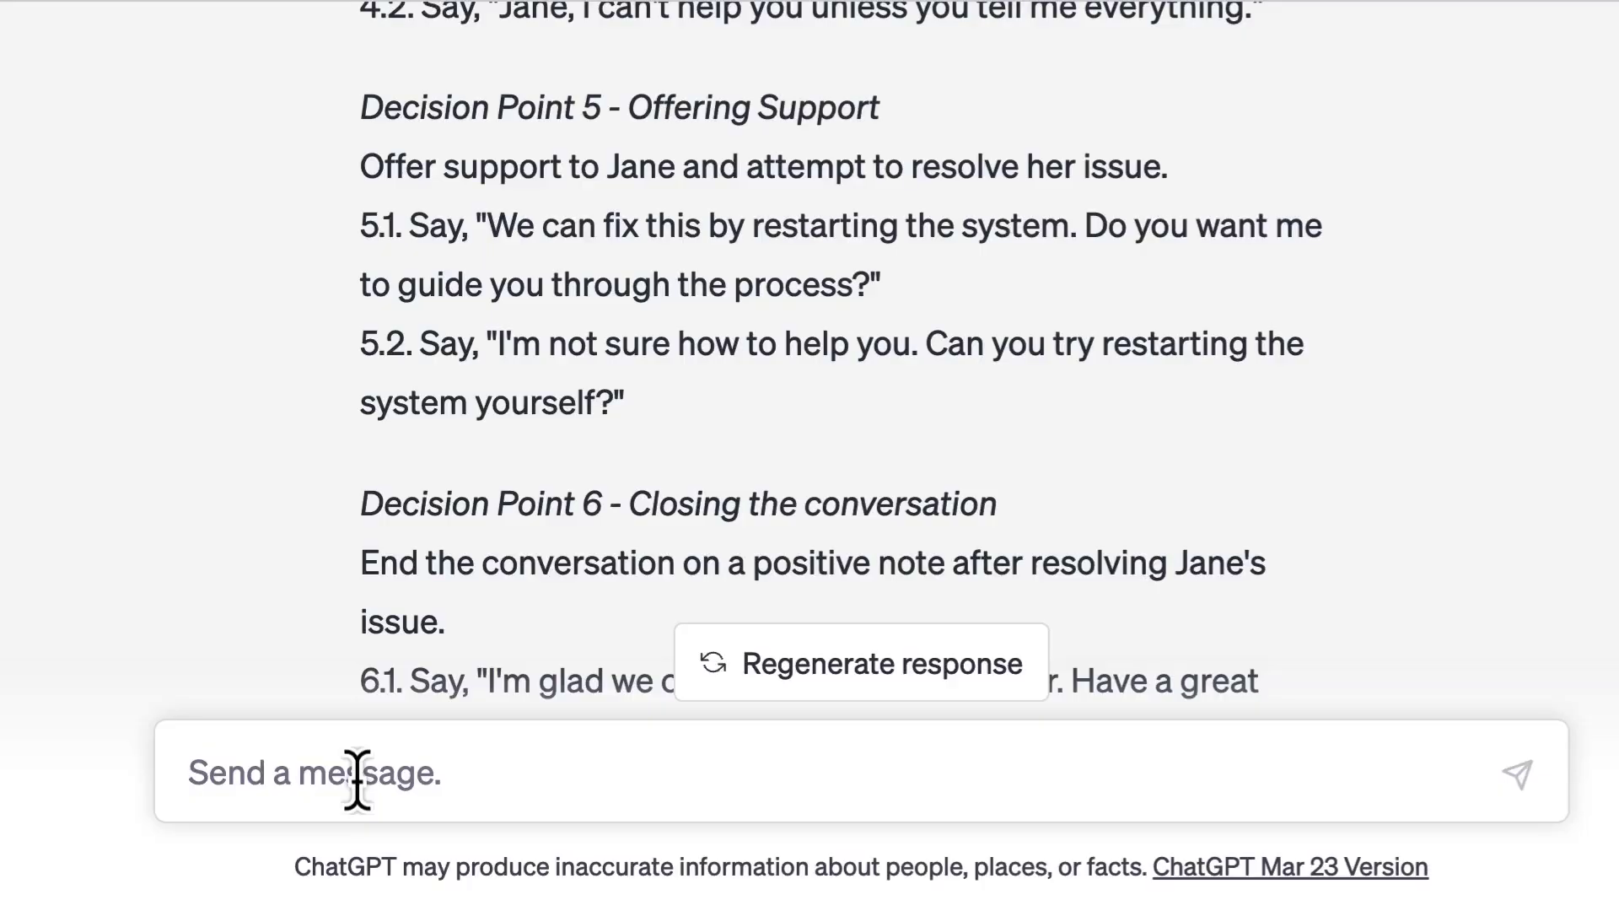
Step: Request the scenario regenerated with correct, partially correct and incorrect options per decision point, each scored toward a final score
left_click(357, 778)
type("Re")
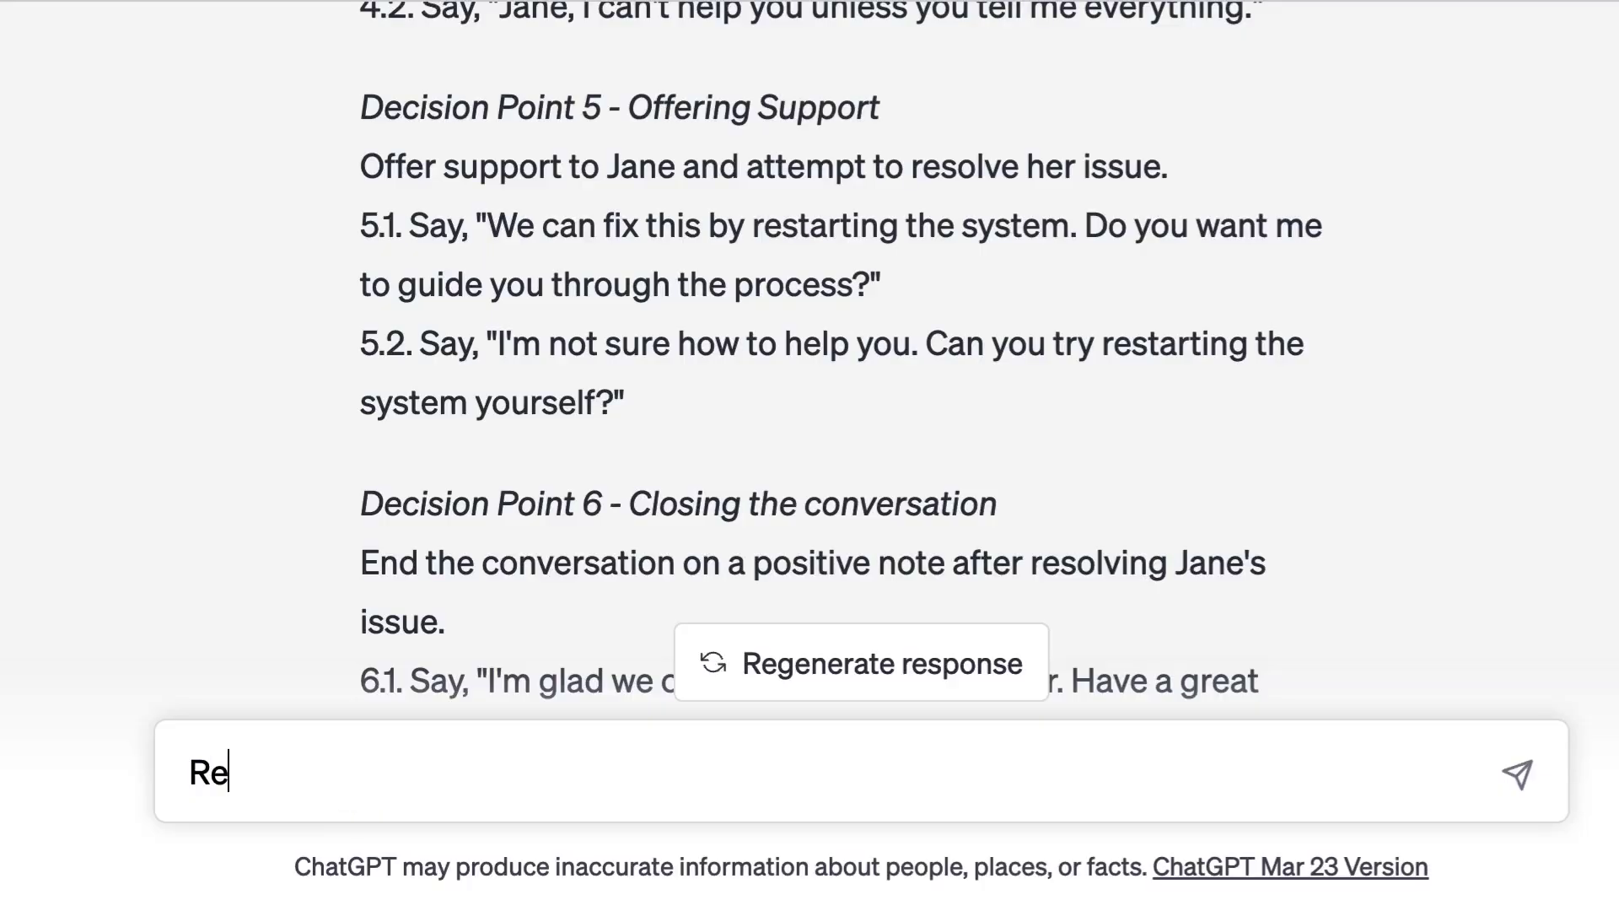
type("generate the scenario with three options under each decision point. One should b")
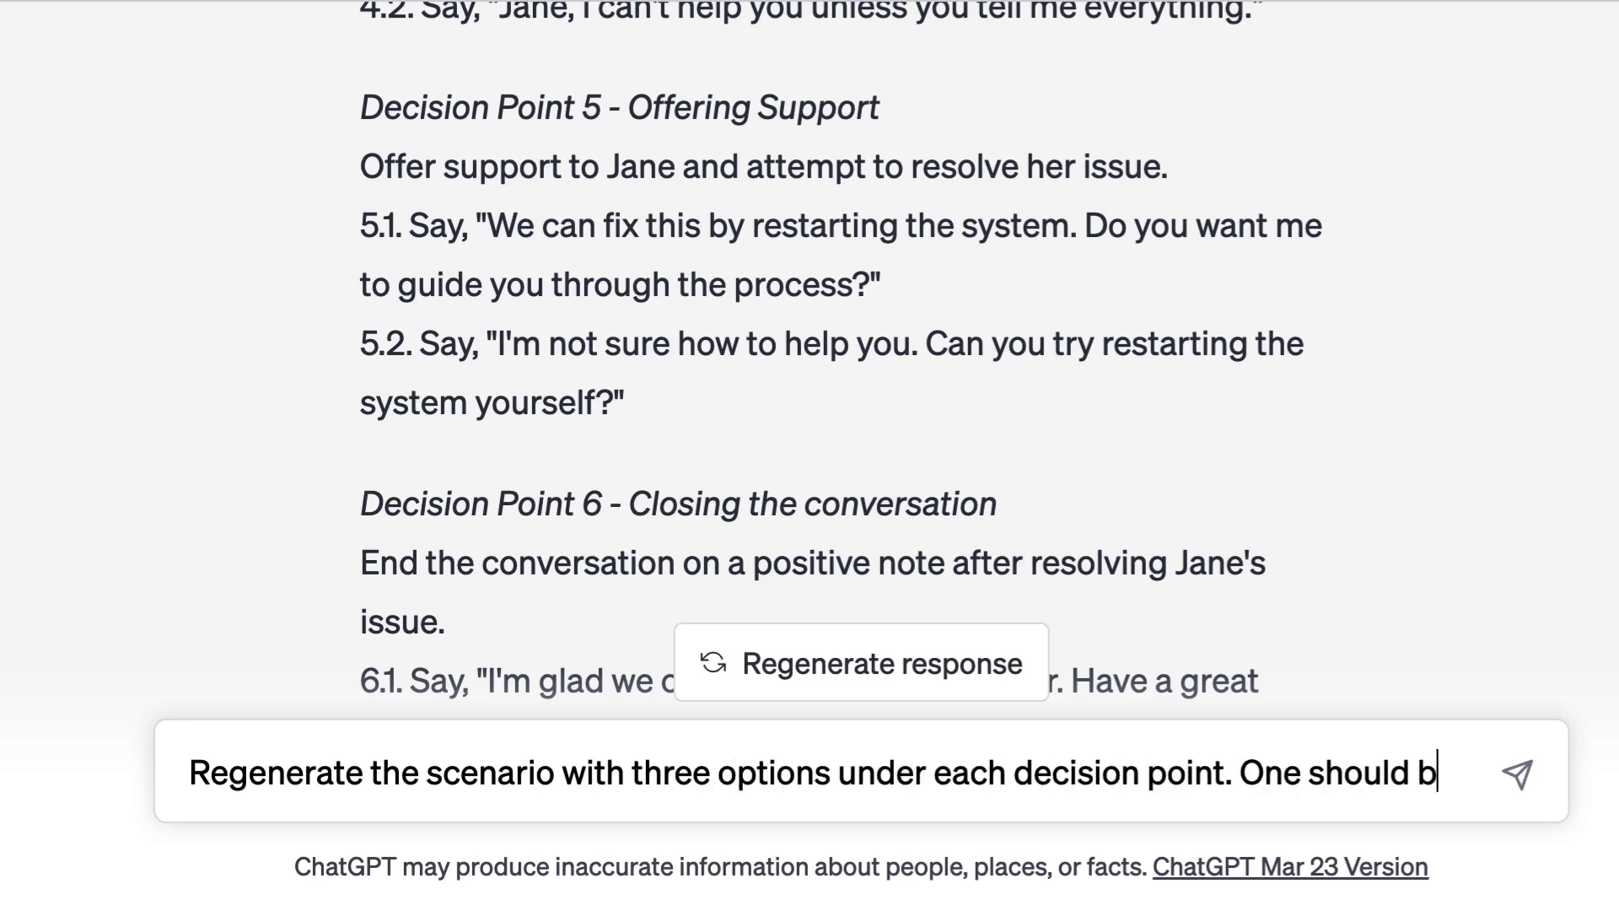
type("e absolut")
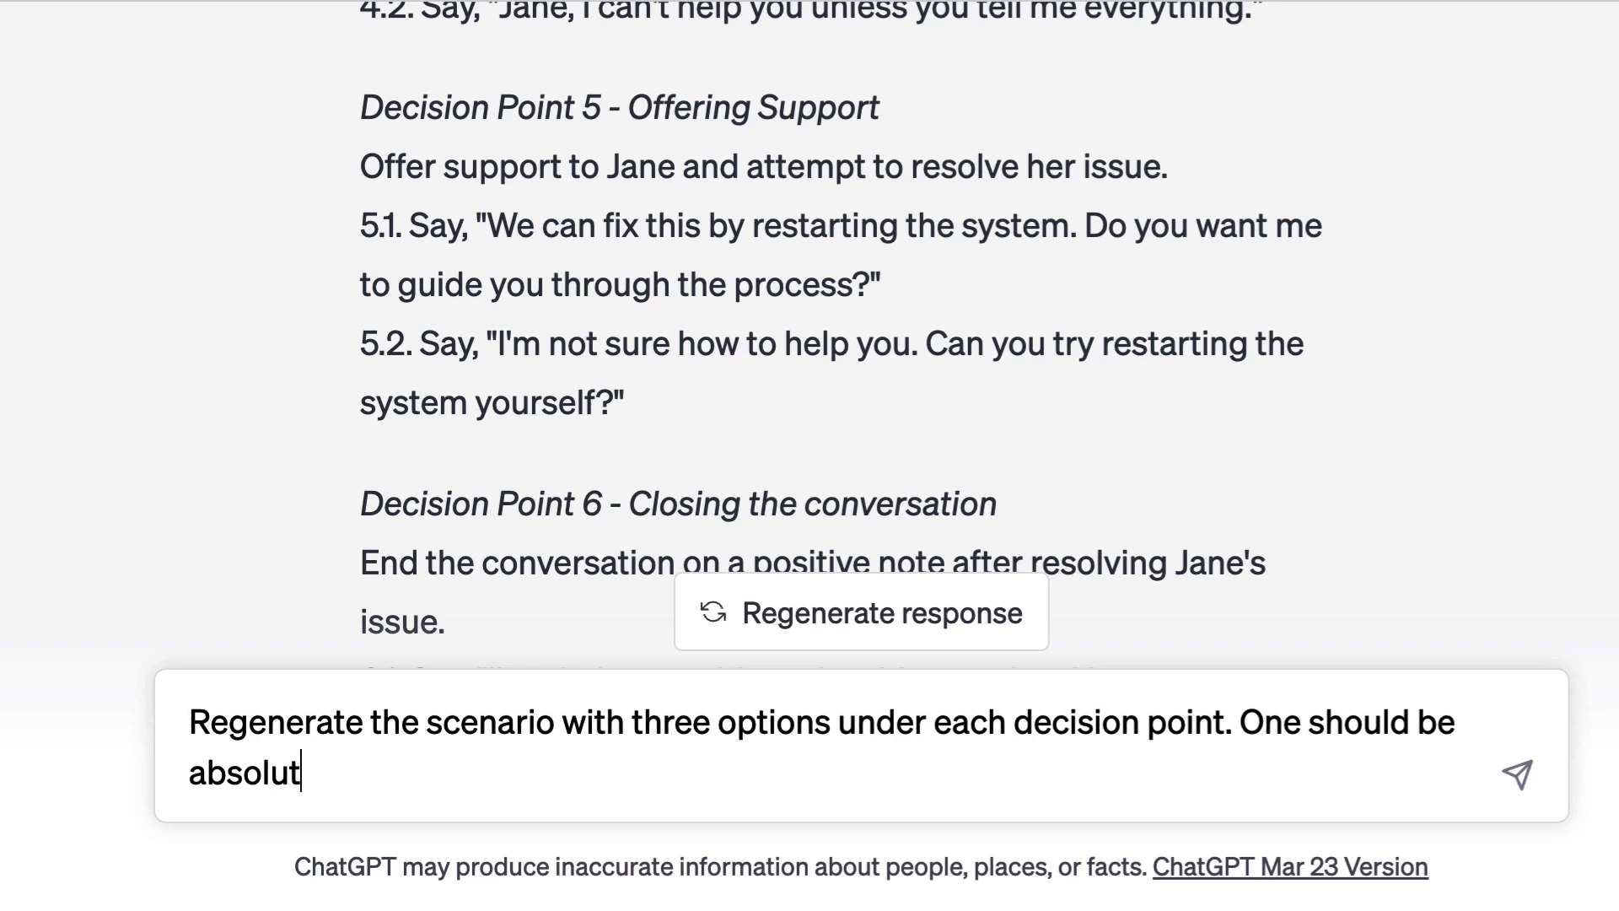
type("ely correct, one par")
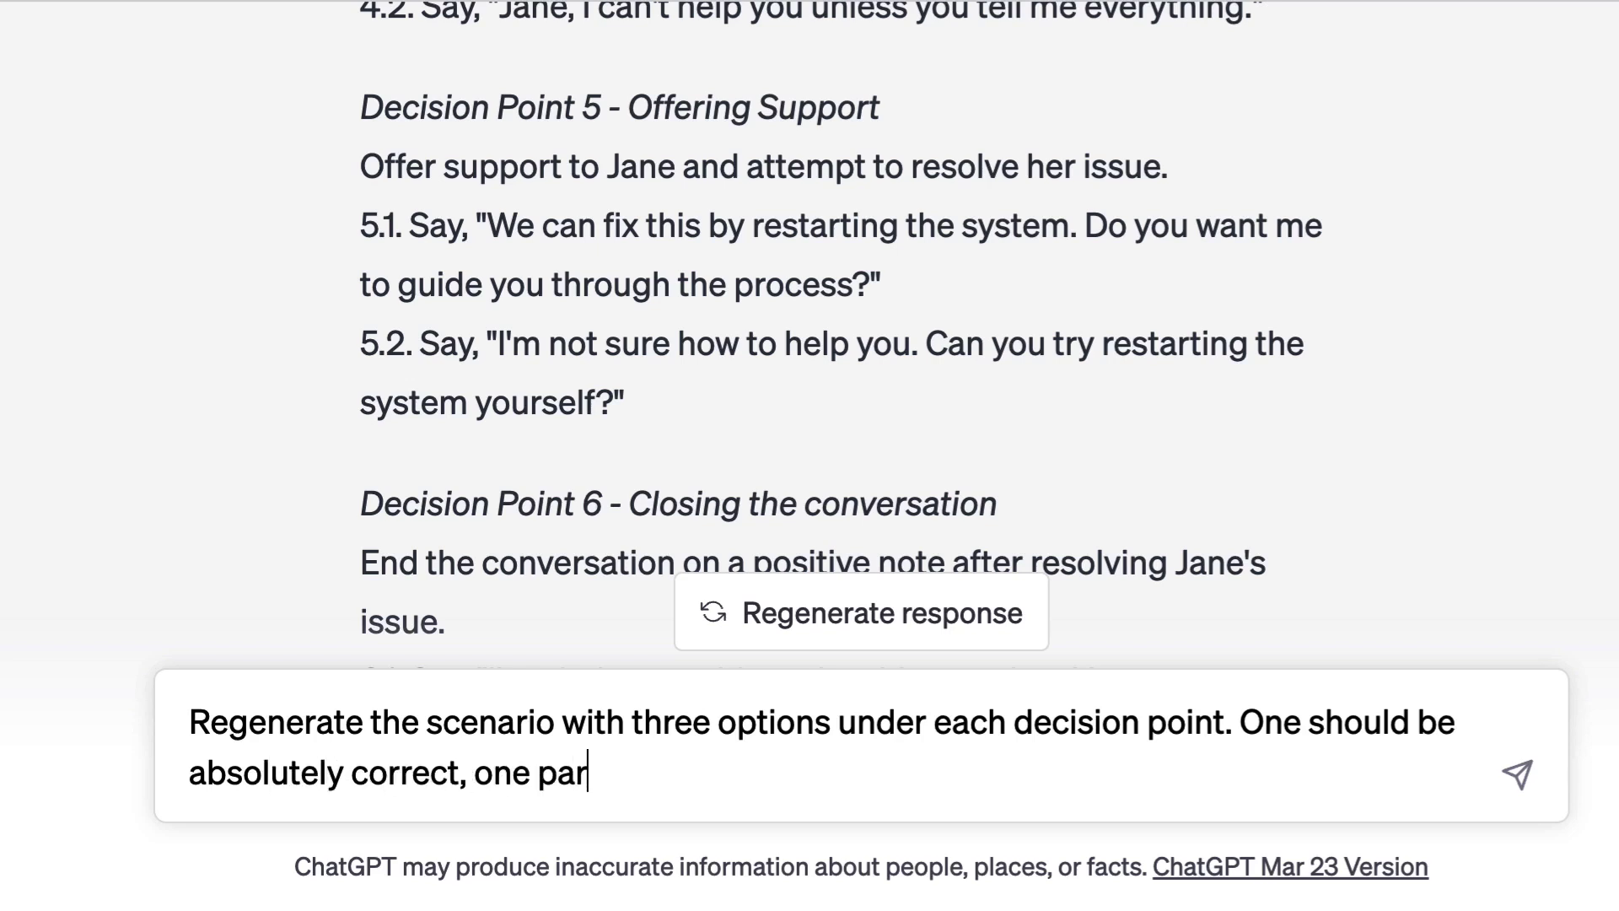
type("tially correct, and th")
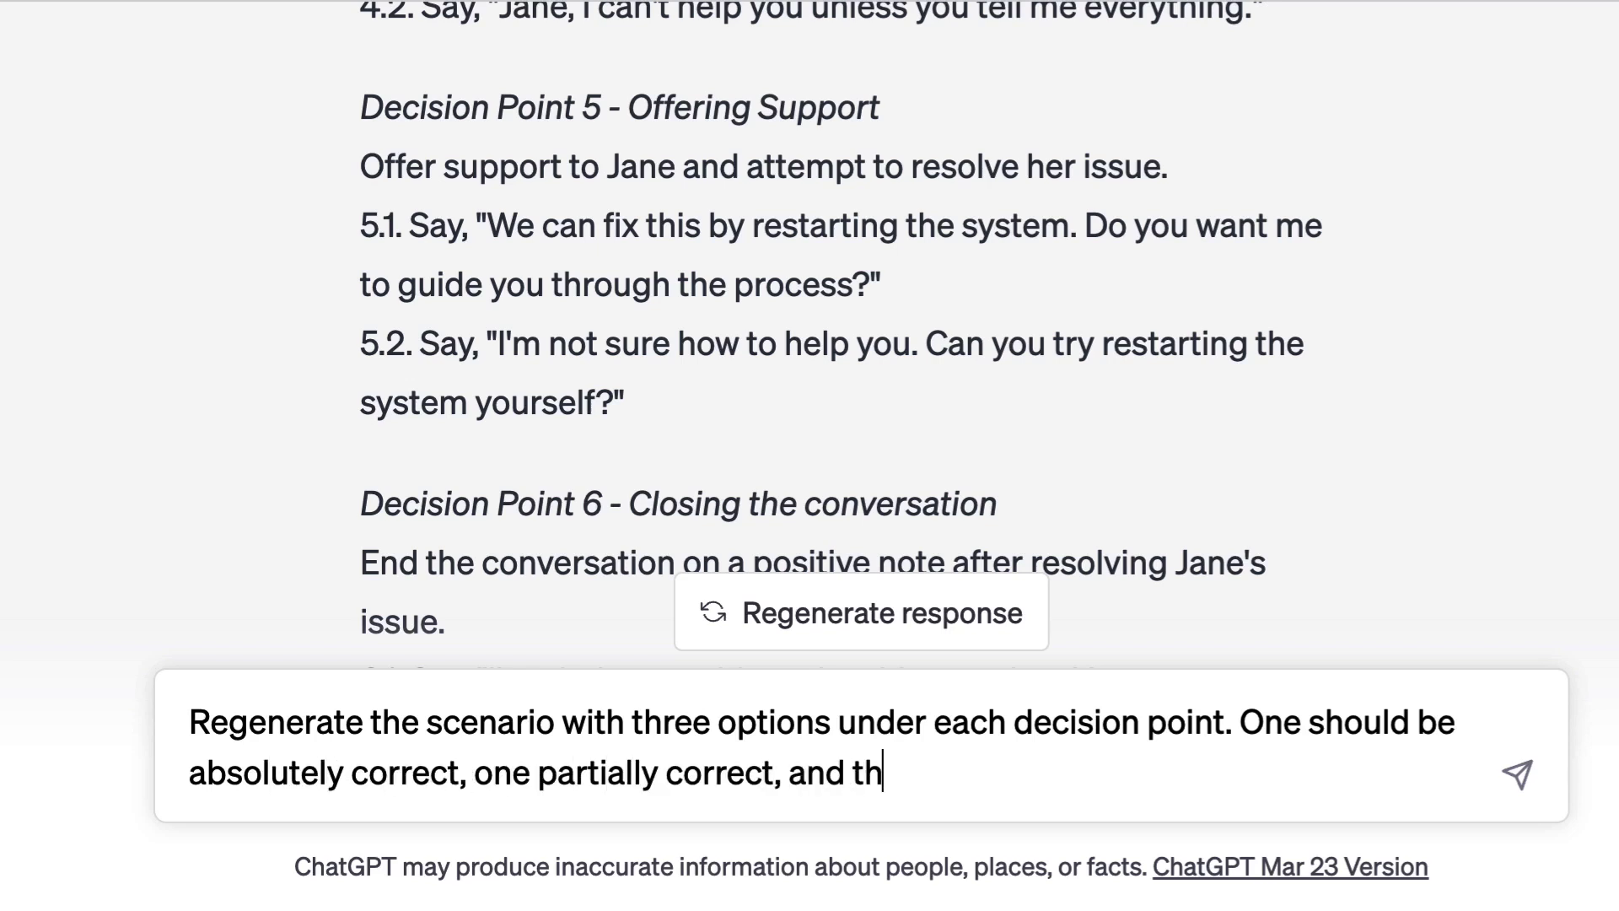
type("e third in")
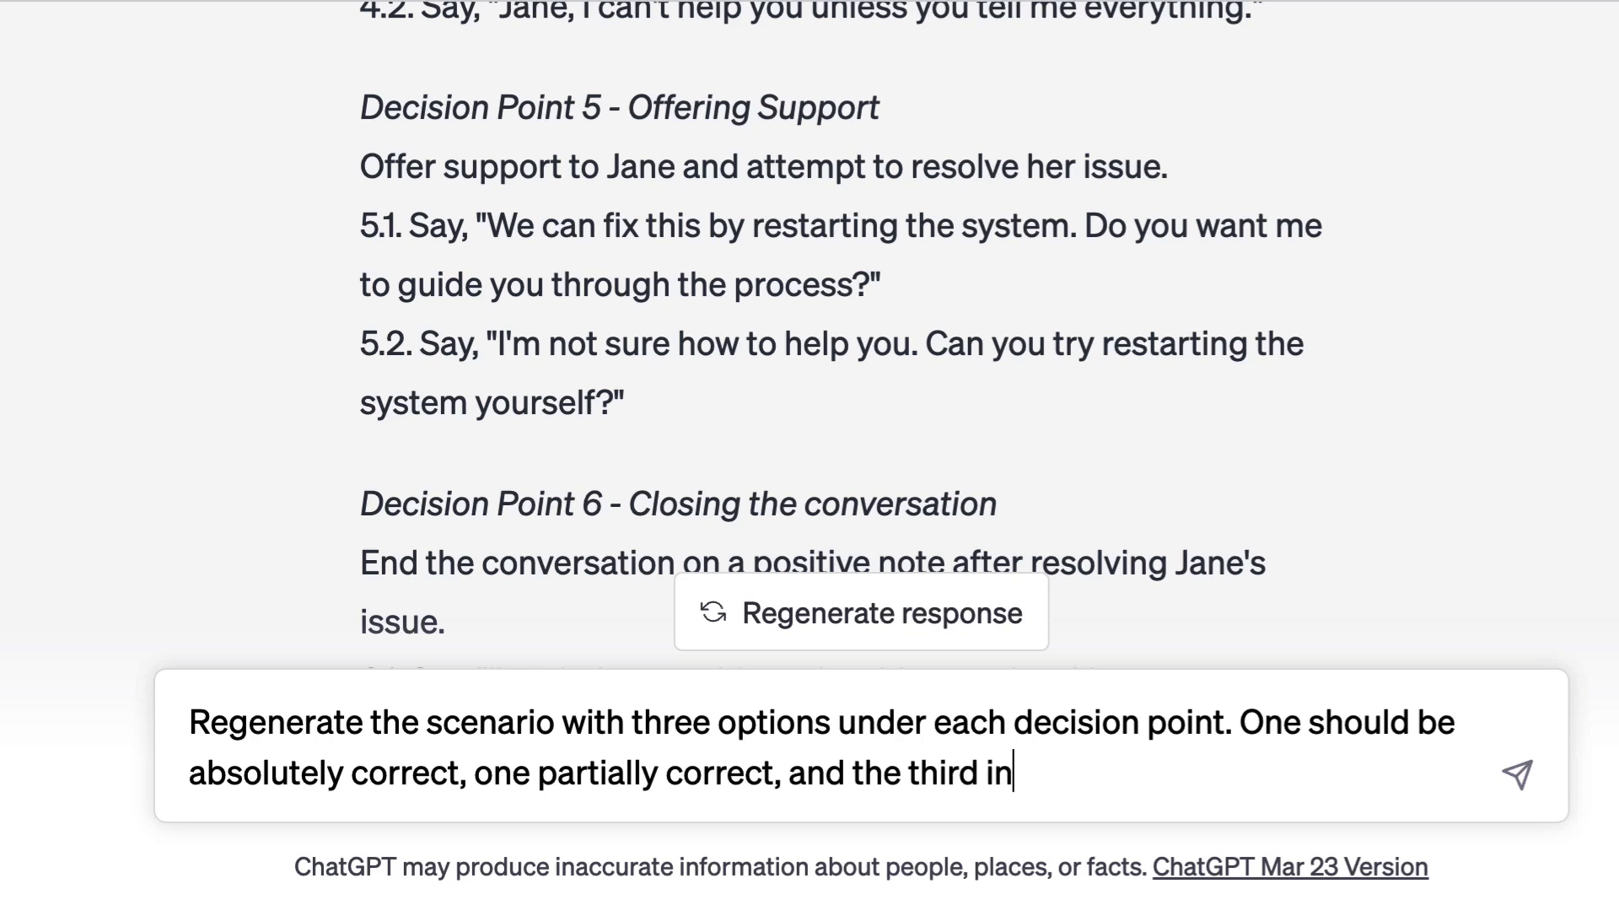
type("correct. Also, add")
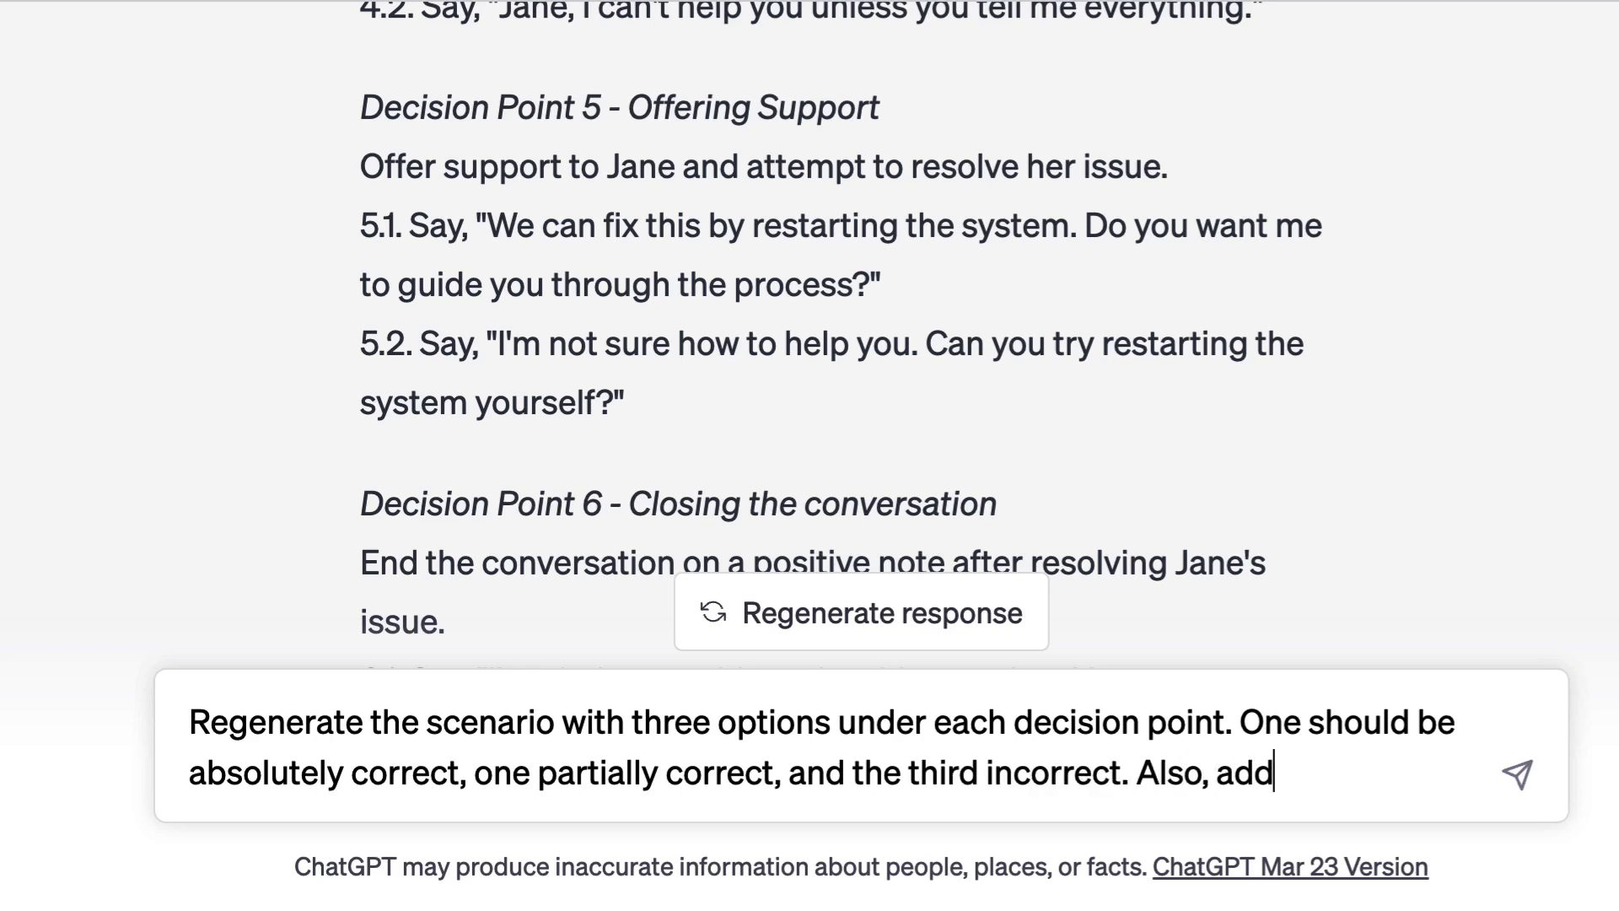
type(" transition be")
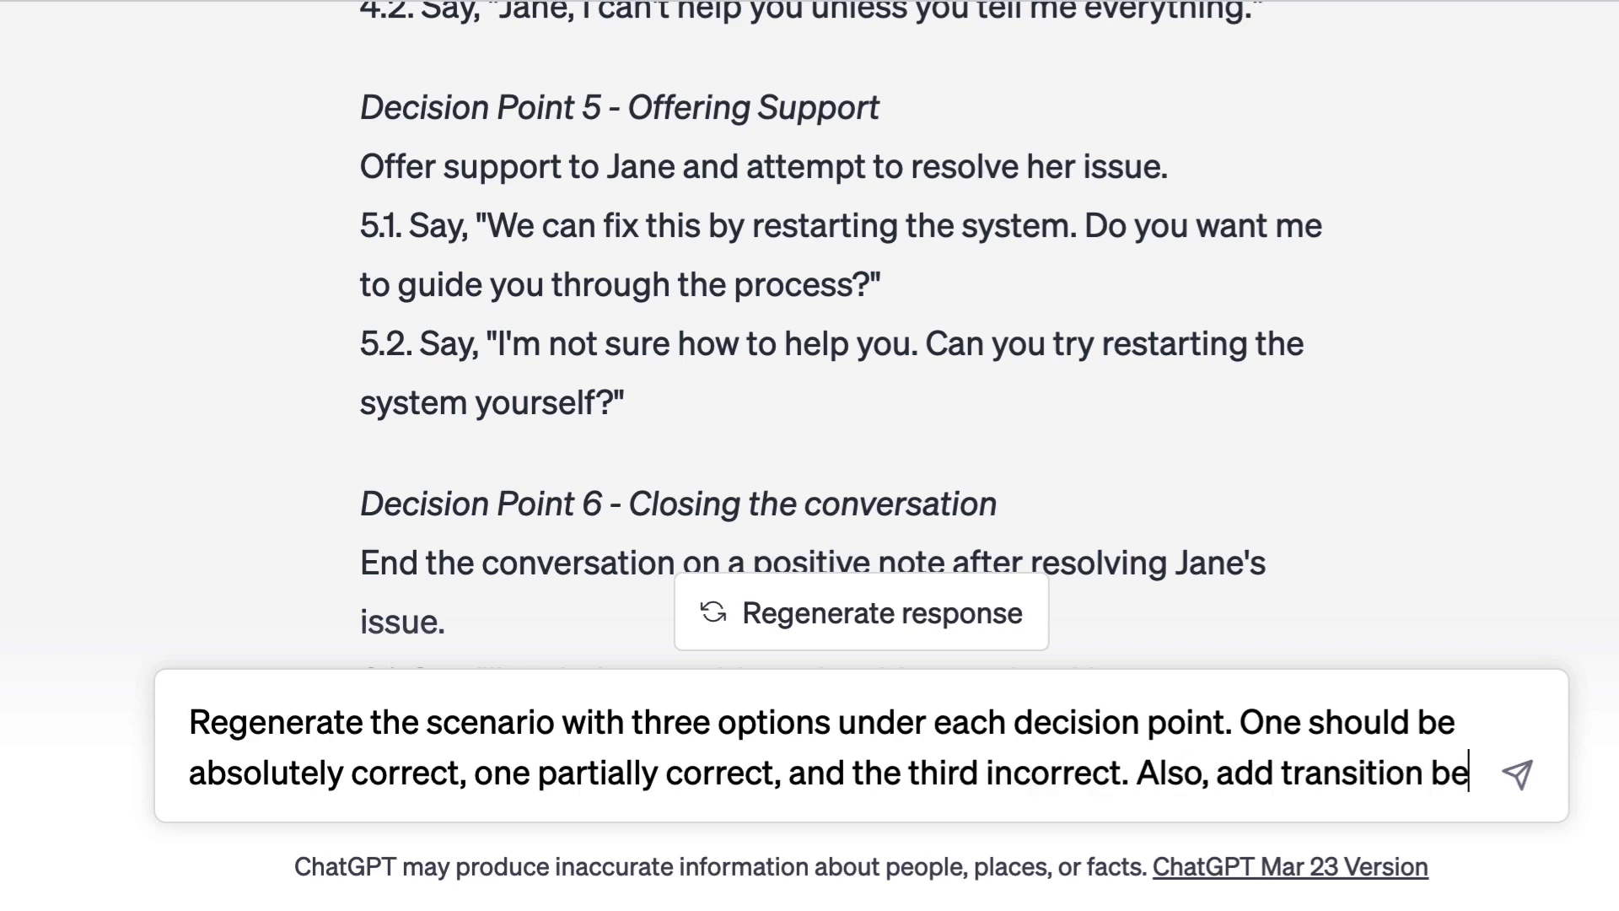
type("tween these decision")
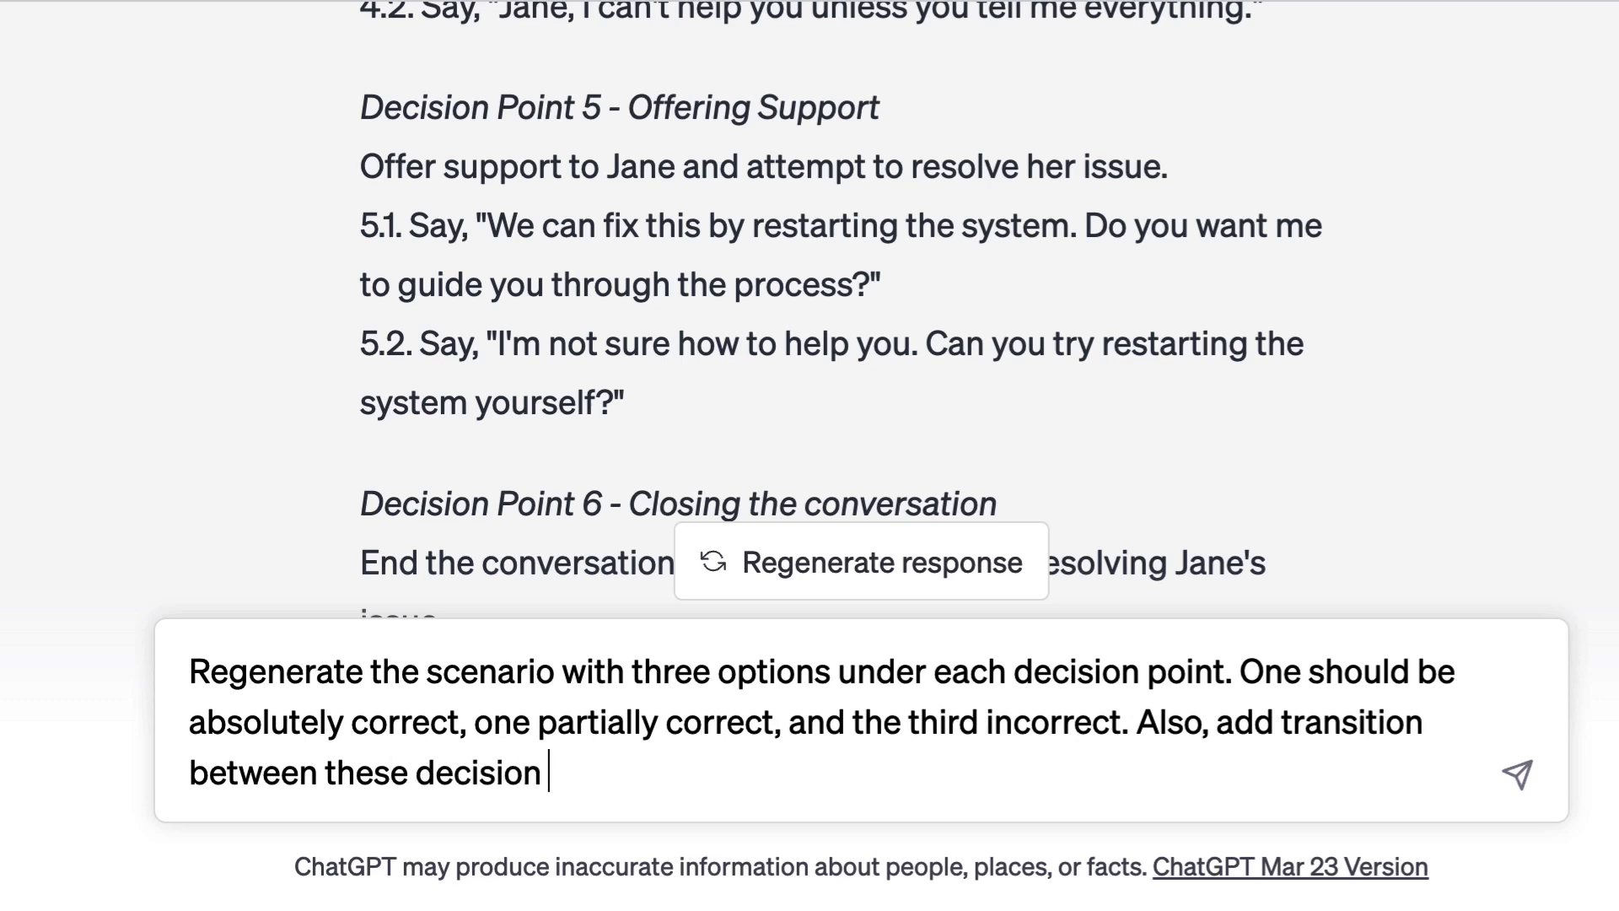
type(" so that it flows well. And  assign s")
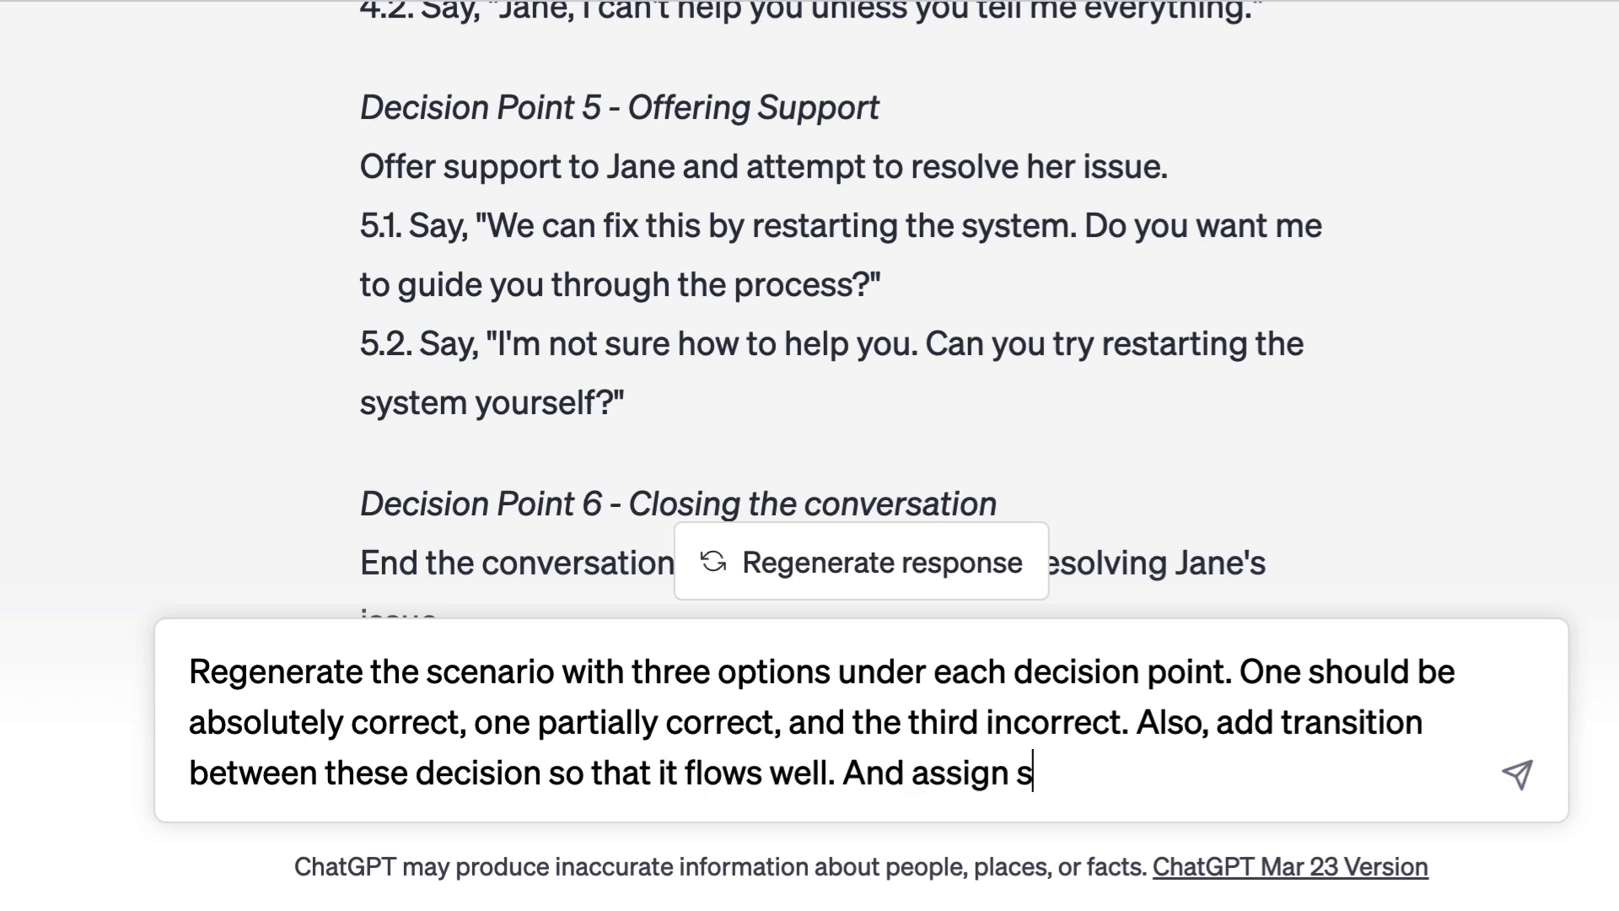
type("cores for each")
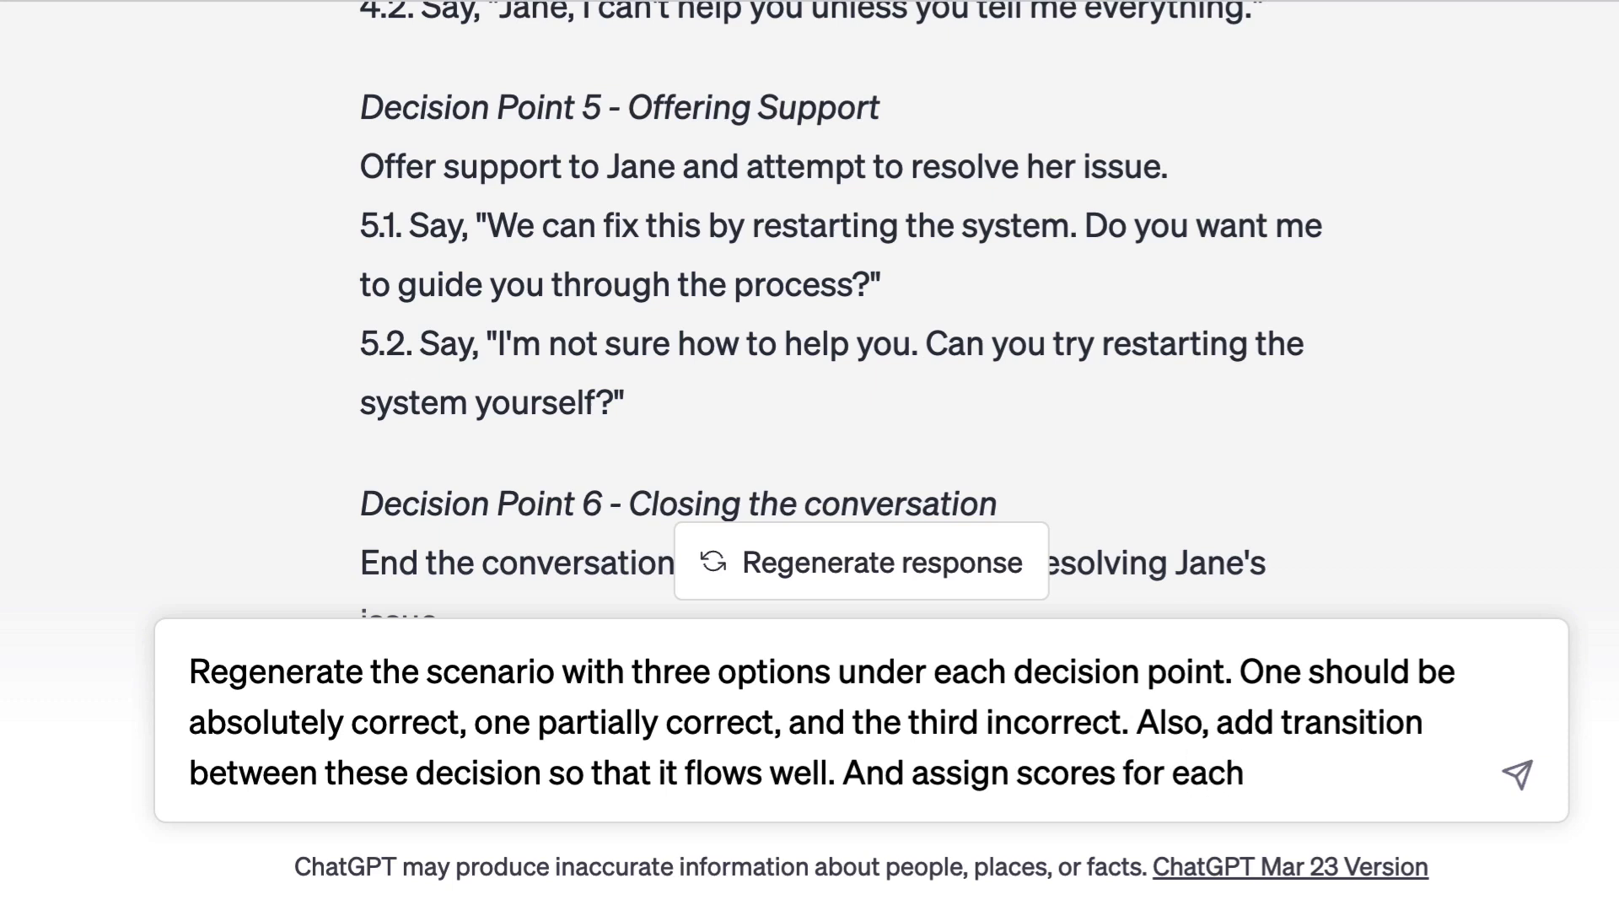
type(" option so that the l")
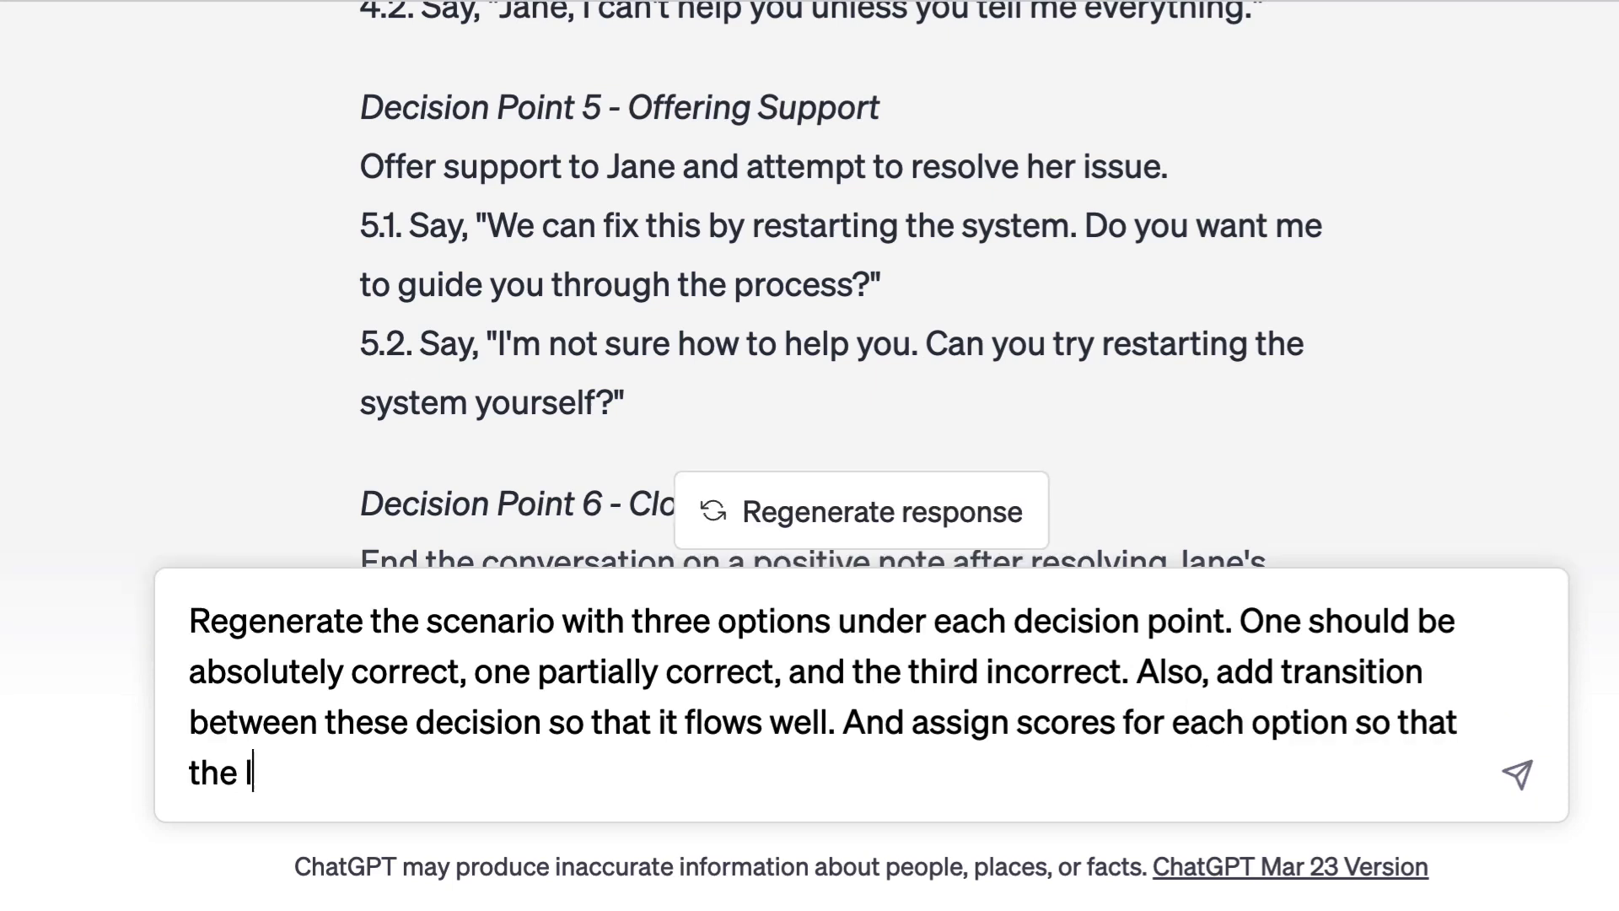
type("earner is able")
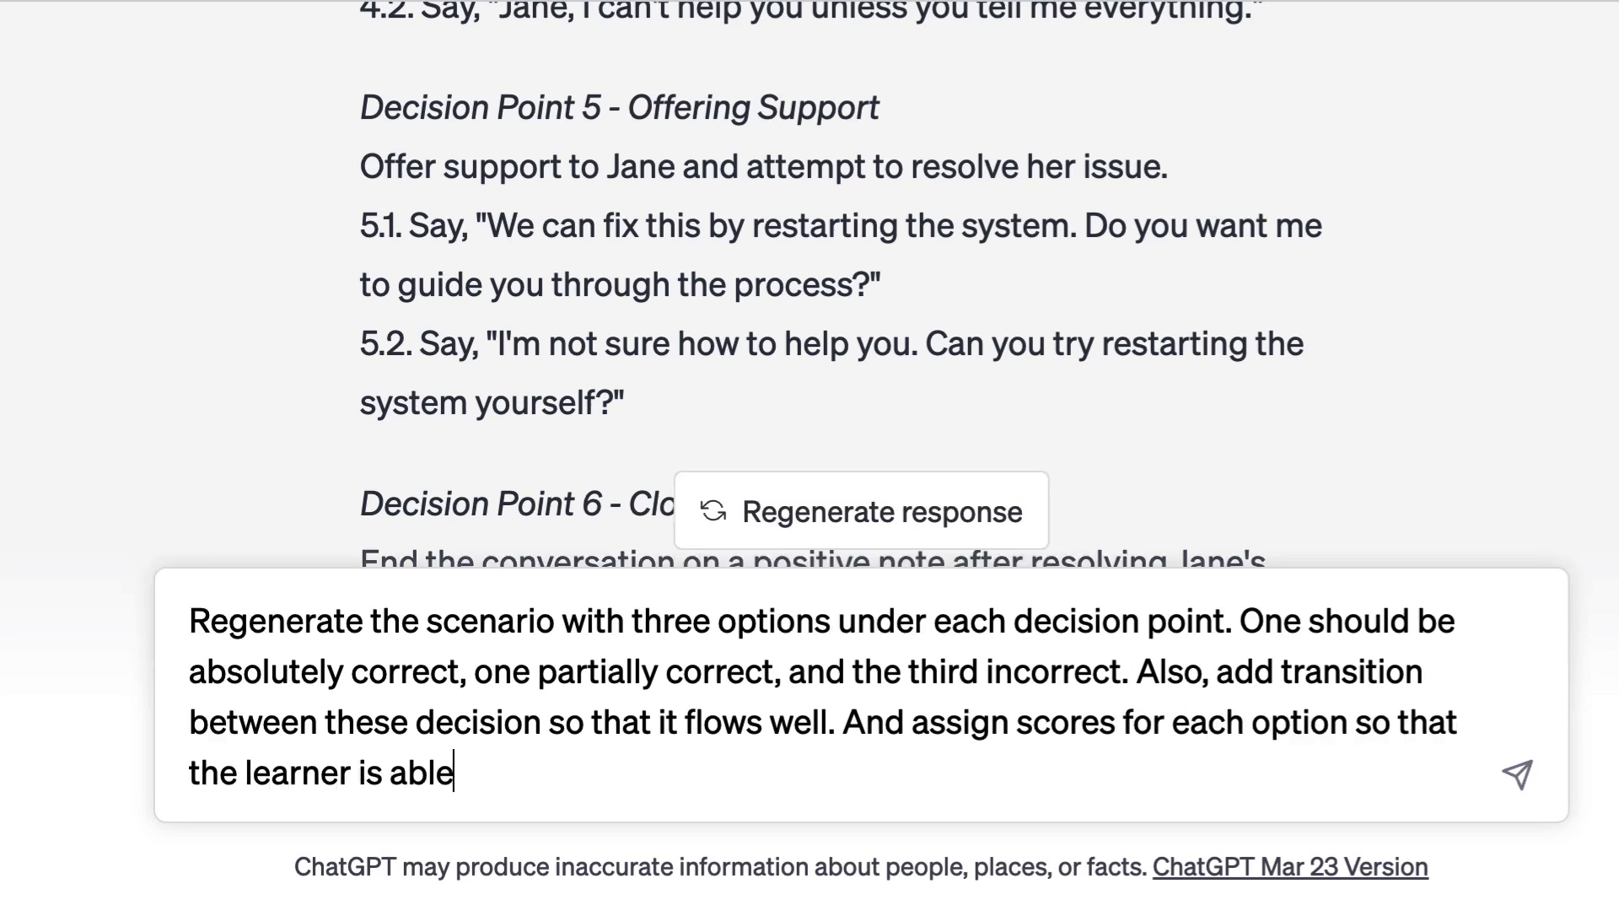
type(" to see the final s")
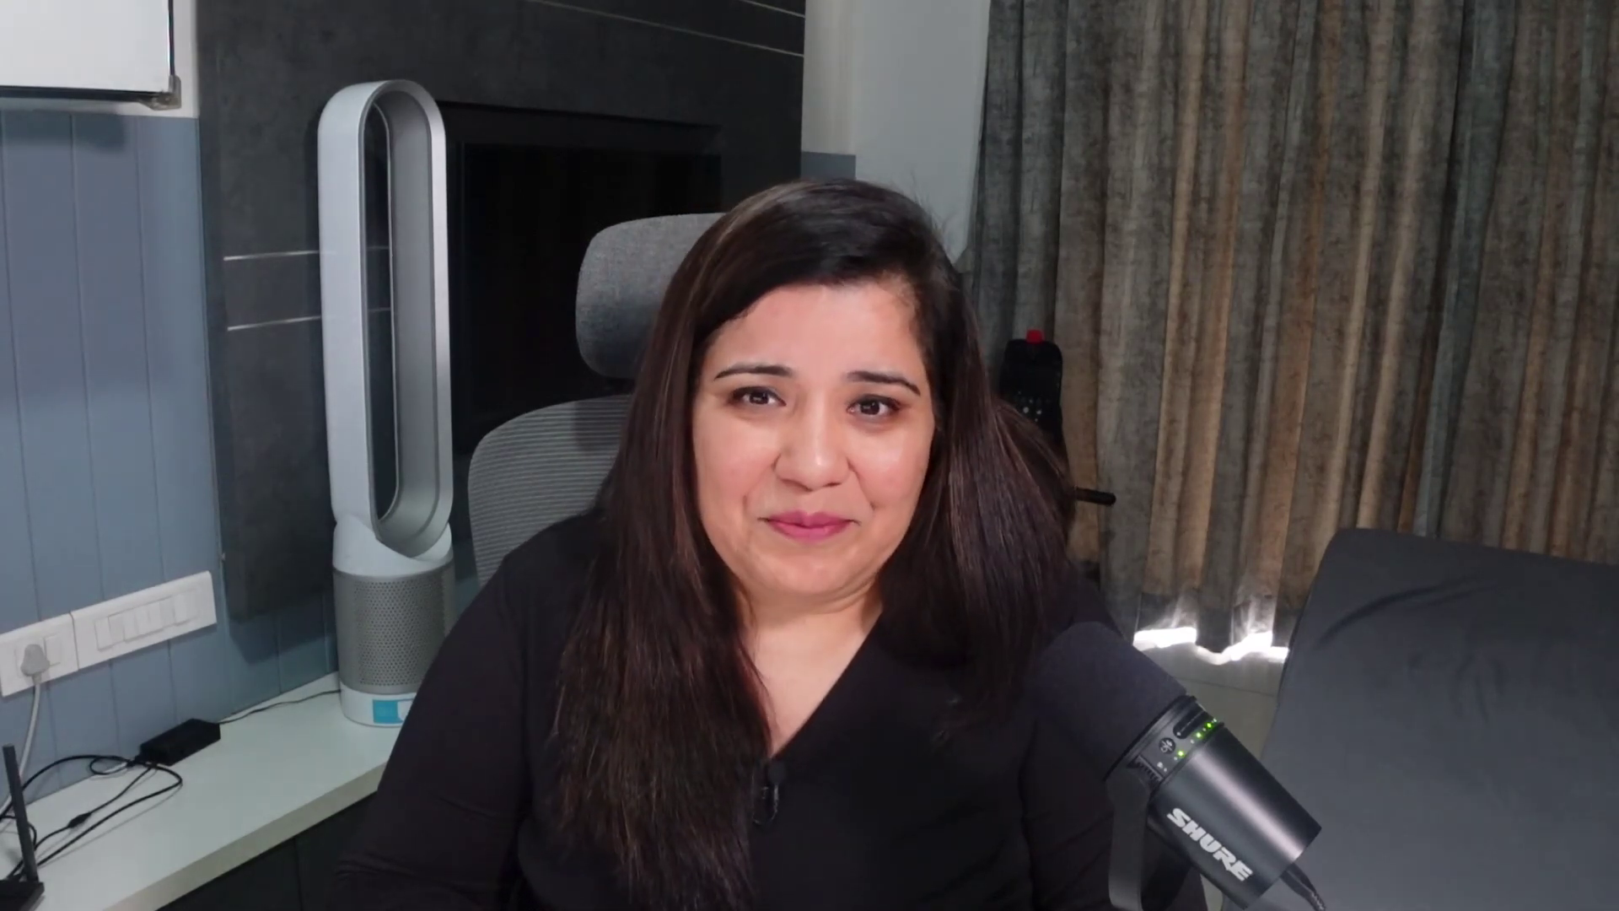
Step: Write 'Generate a new scenario using the same set of prompts which is different' as the next request
type("ene")
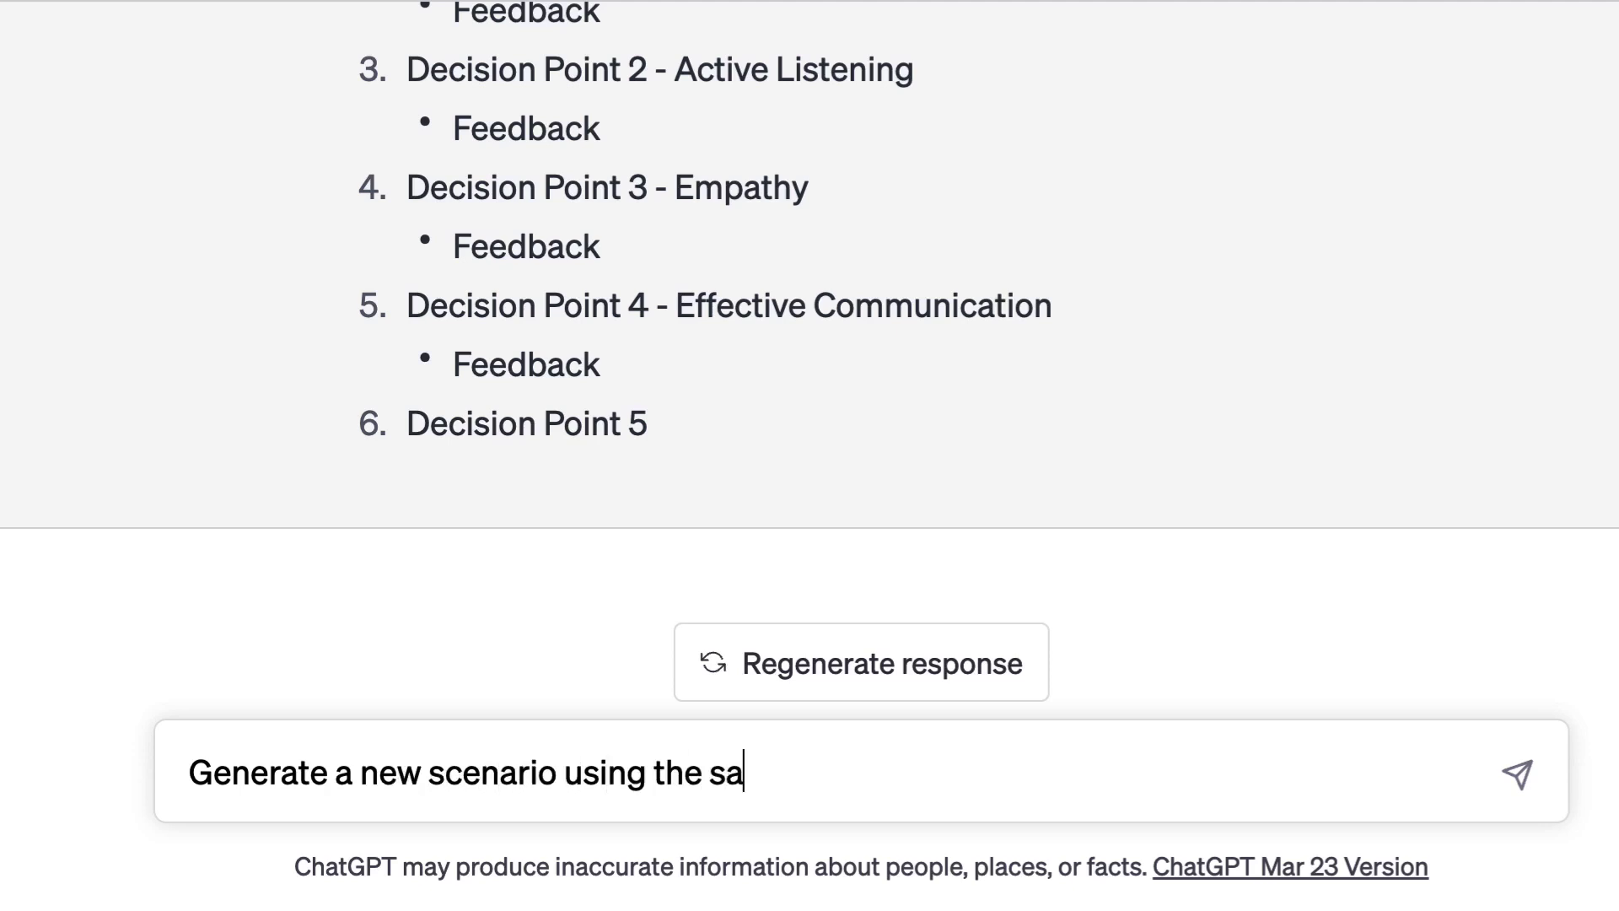
type("me set prompt")
type("of prompt")
left_click(999, 773)
type("s which is di")
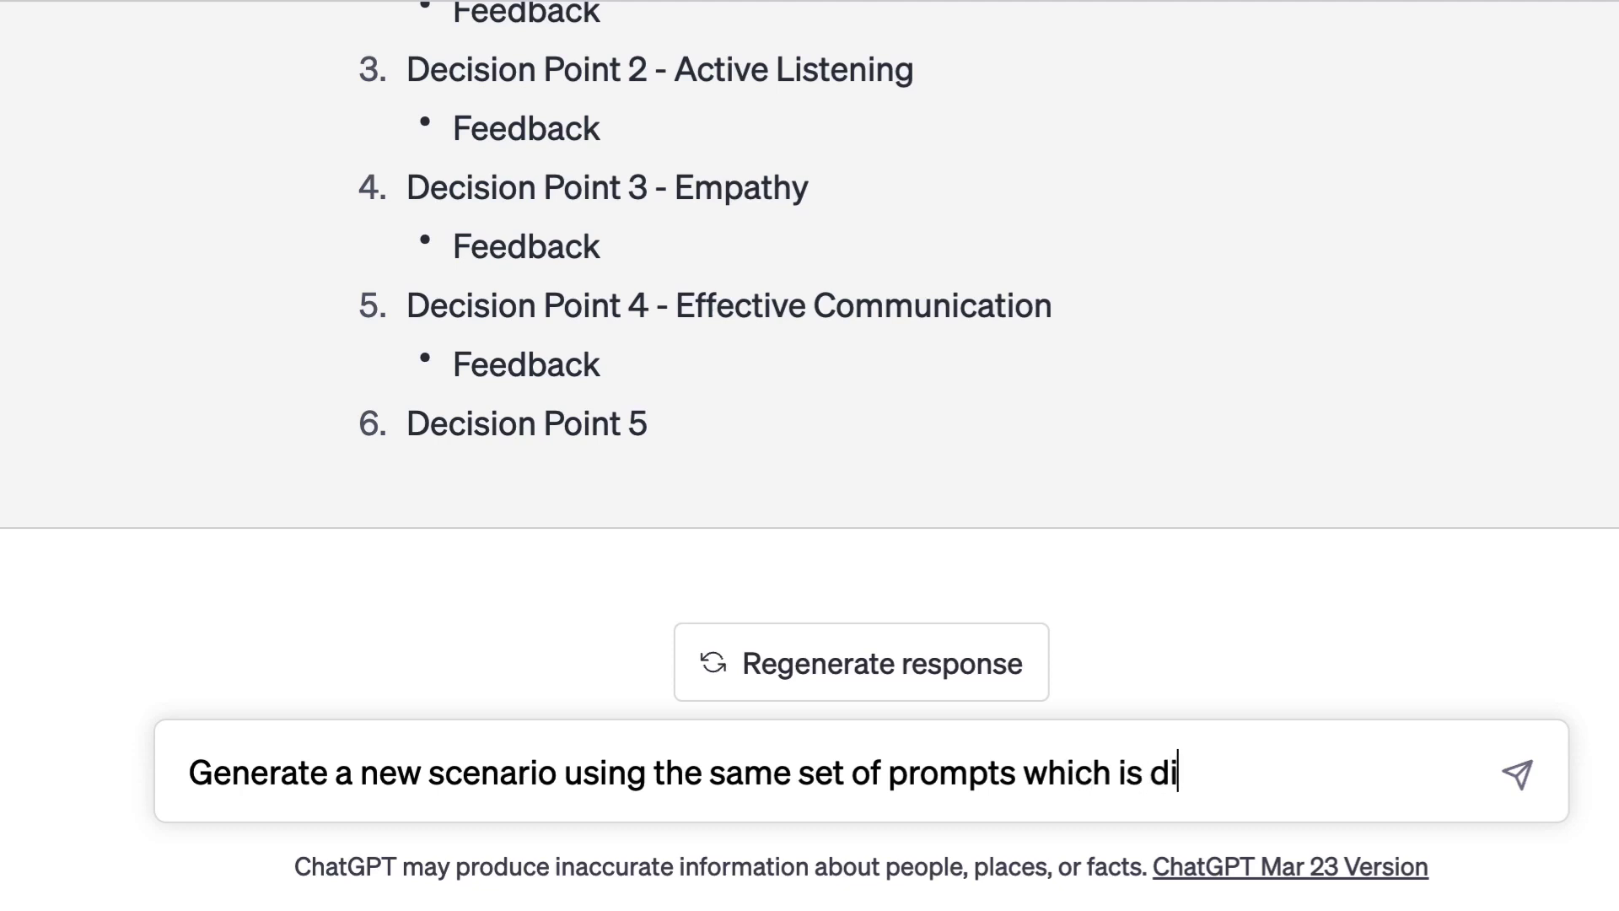
type("fferent fr")
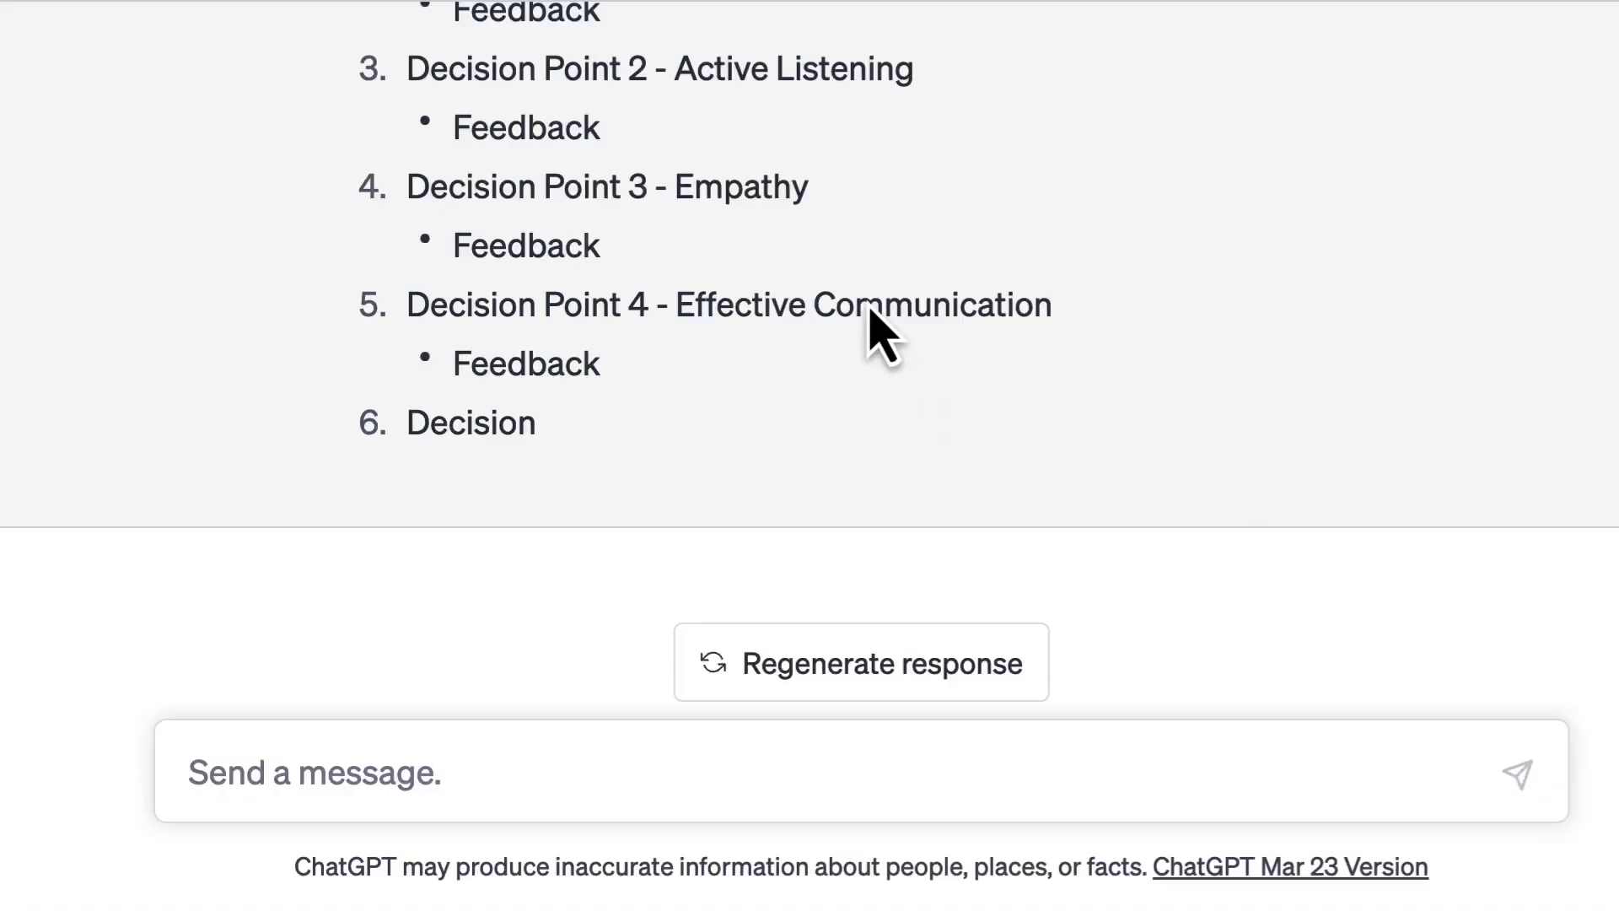
Step: Ask ChatGPT to continue the truncated scenario through its conclusion, key-concept review and quiz
scroll(877, 333, "up", 5)
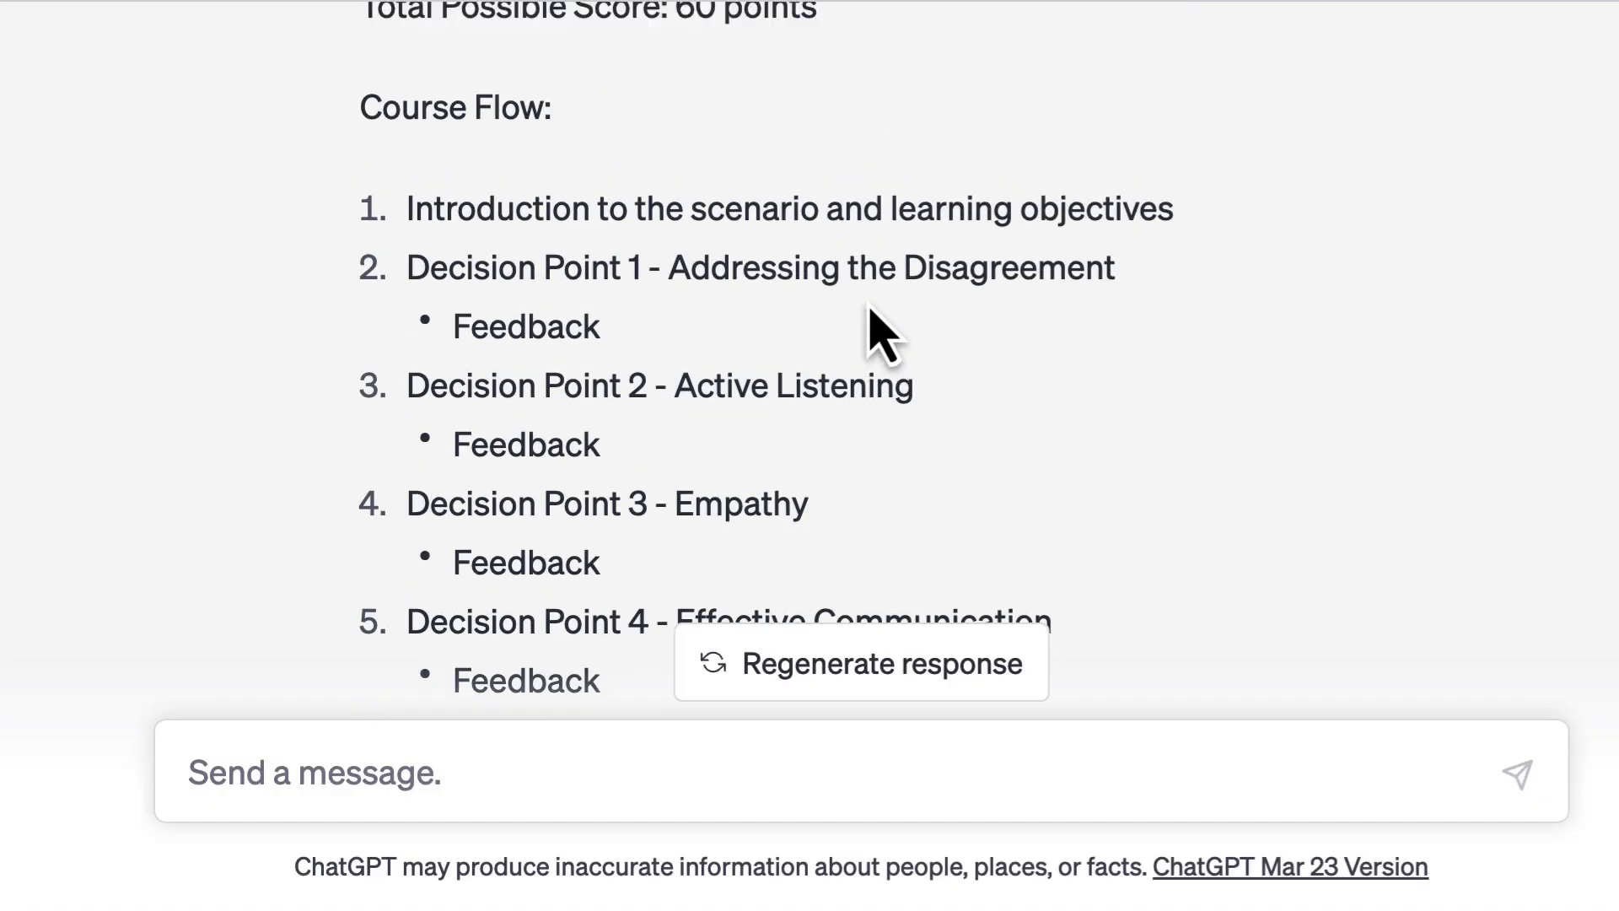
scroll(632, 422, "down", 5)
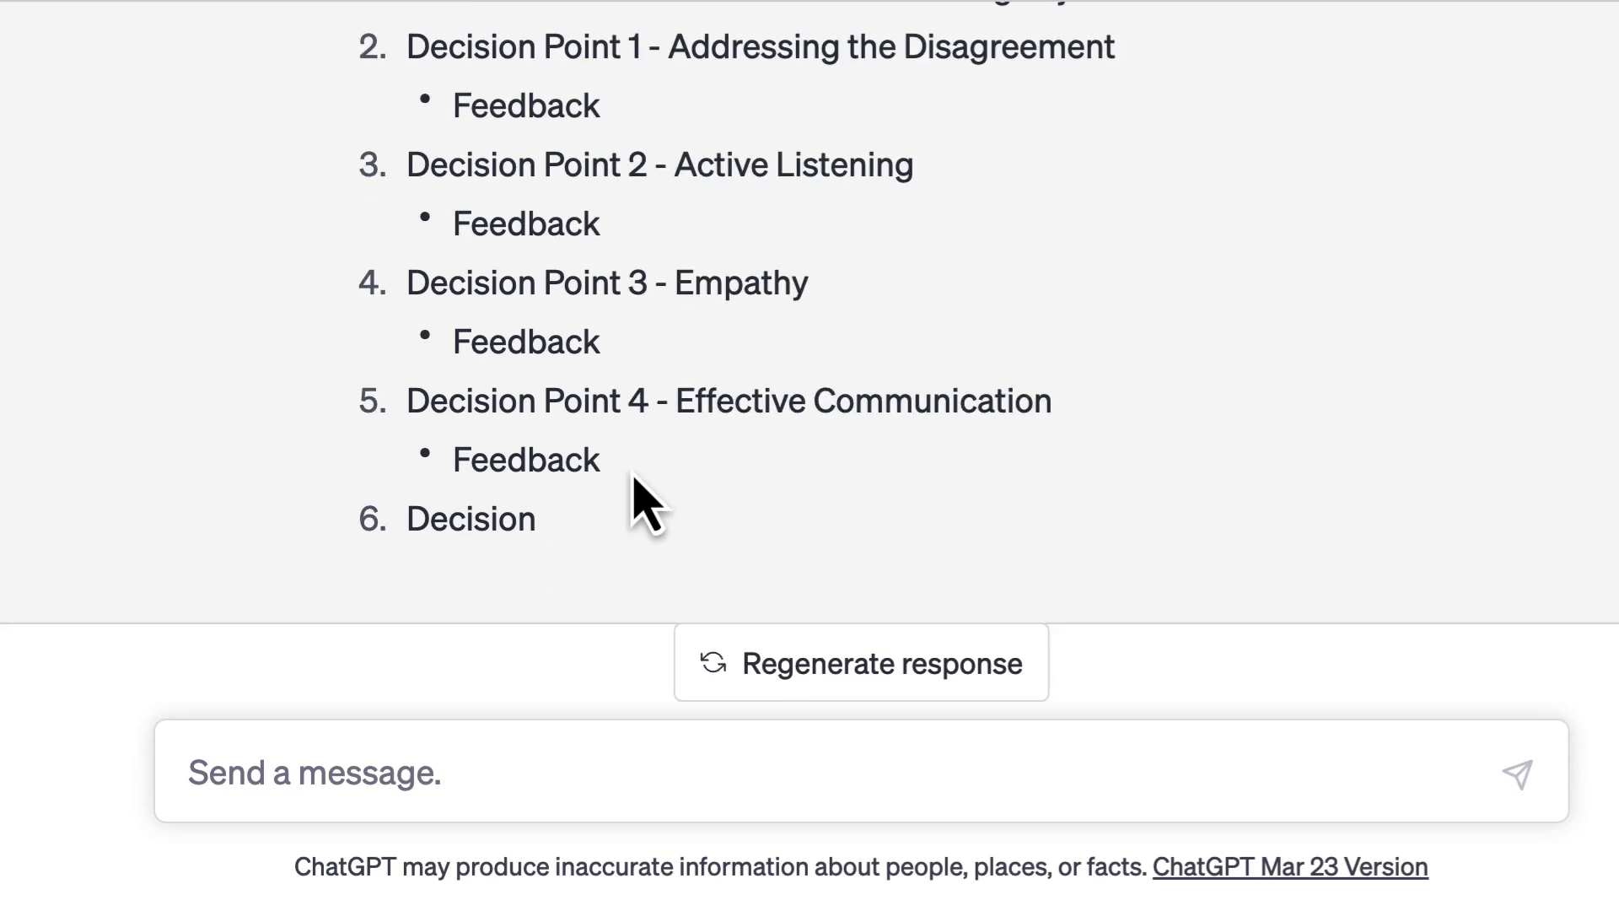
left_click(410, 786)
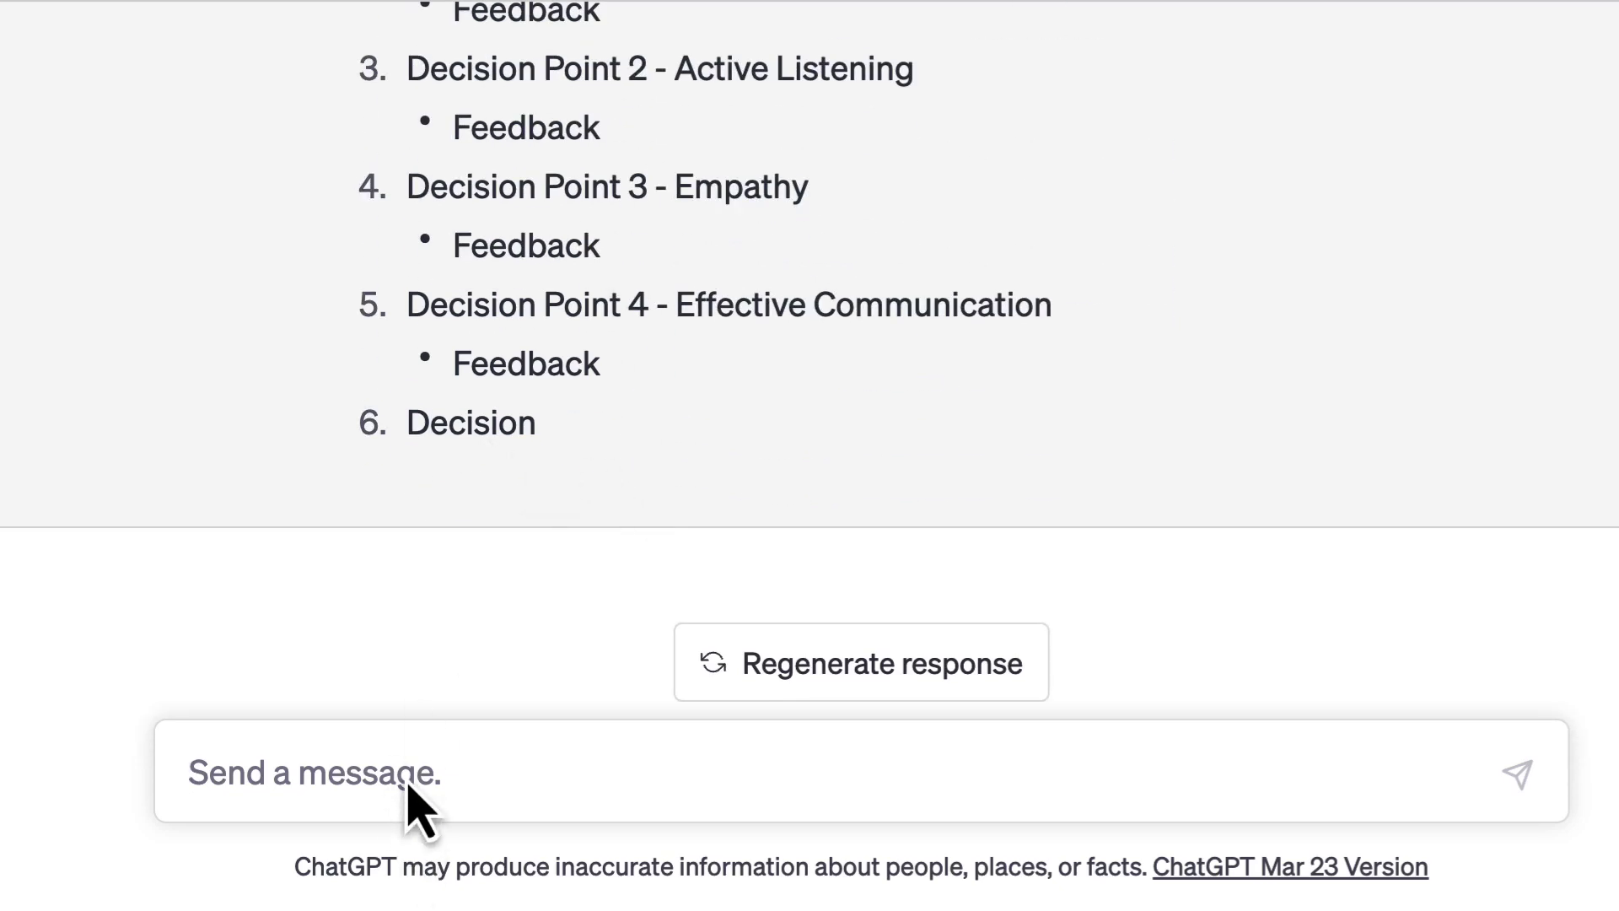
type("Co")
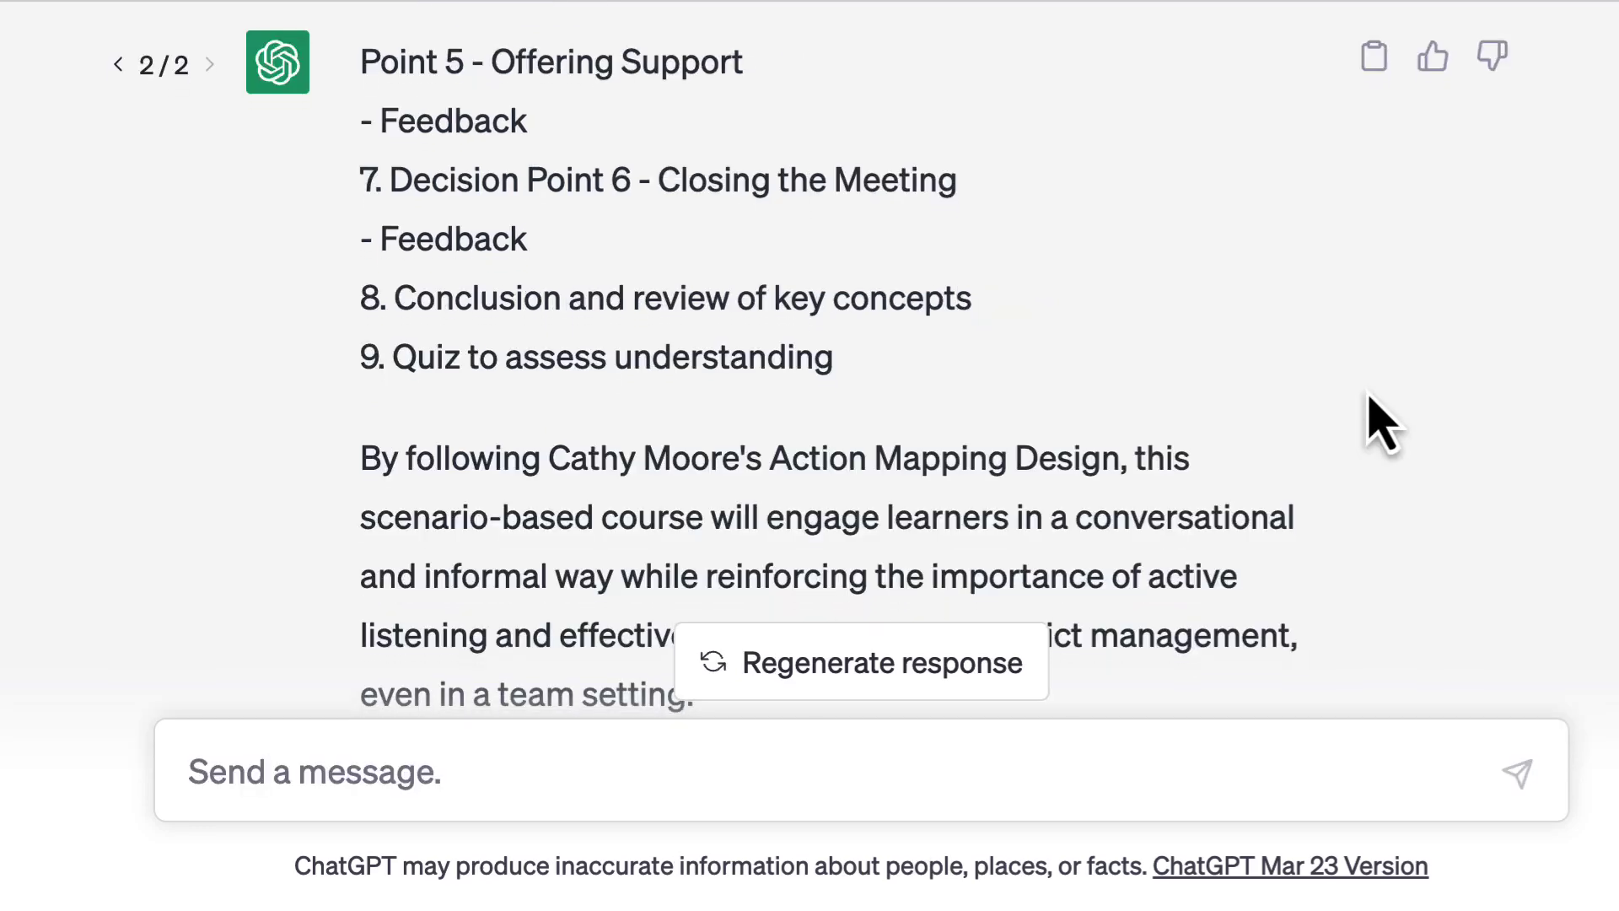
scroll(1367, 418, "down", 4)
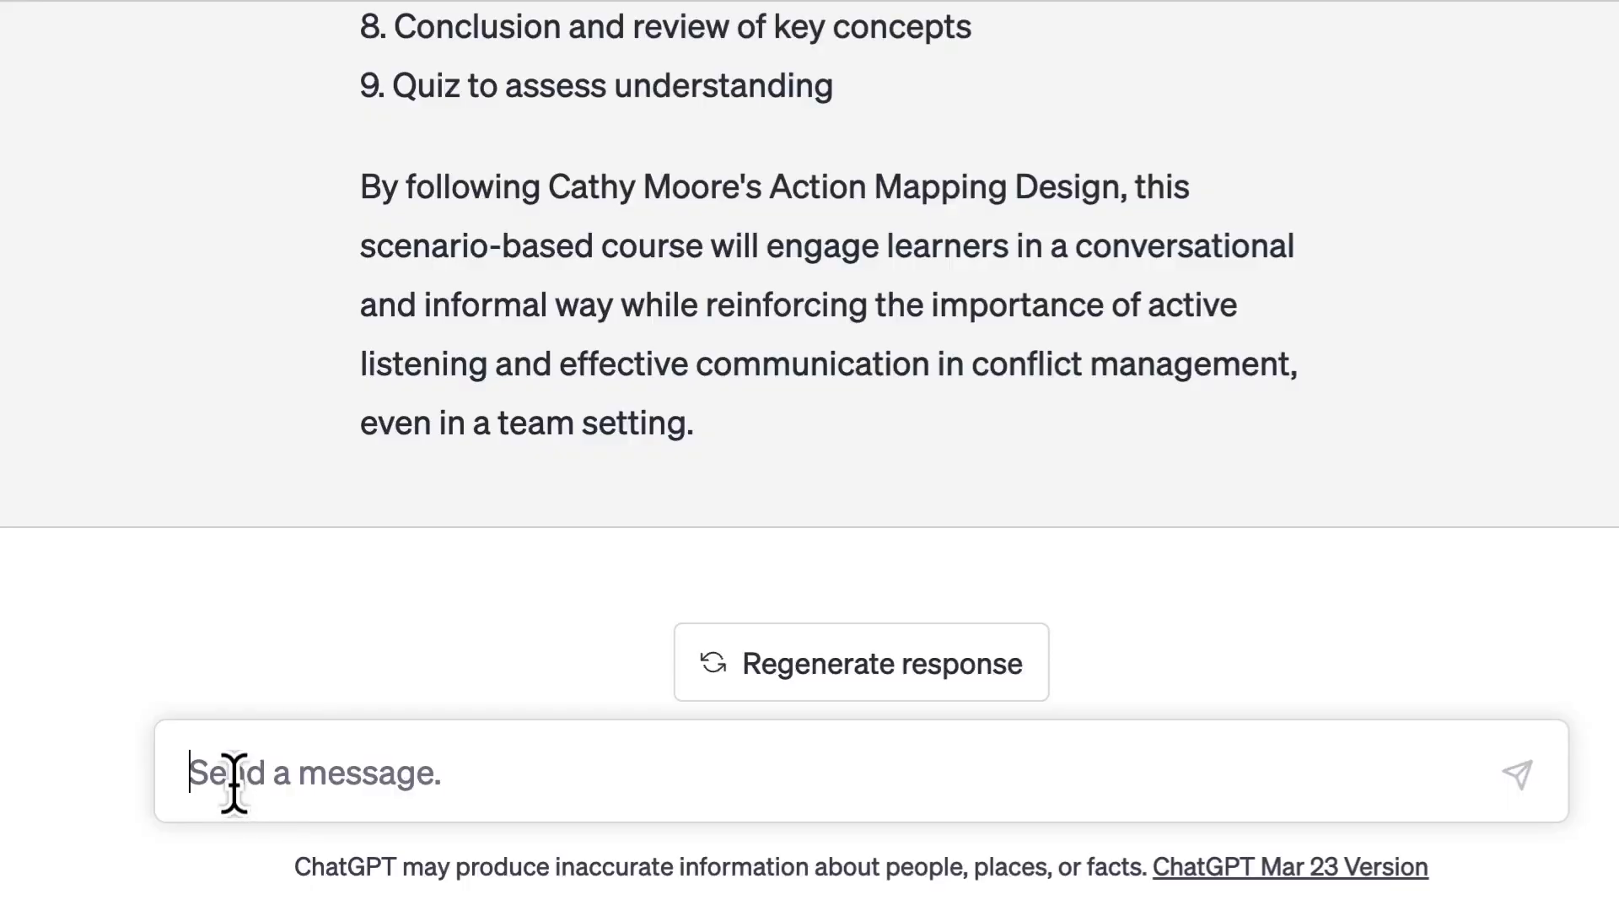
Step: Send the request to convert the new scenario to an Adaptive Learning Path instead of a Linear path
type("Can you convert this new scenario so that it follows an Adaptive Learning Path")
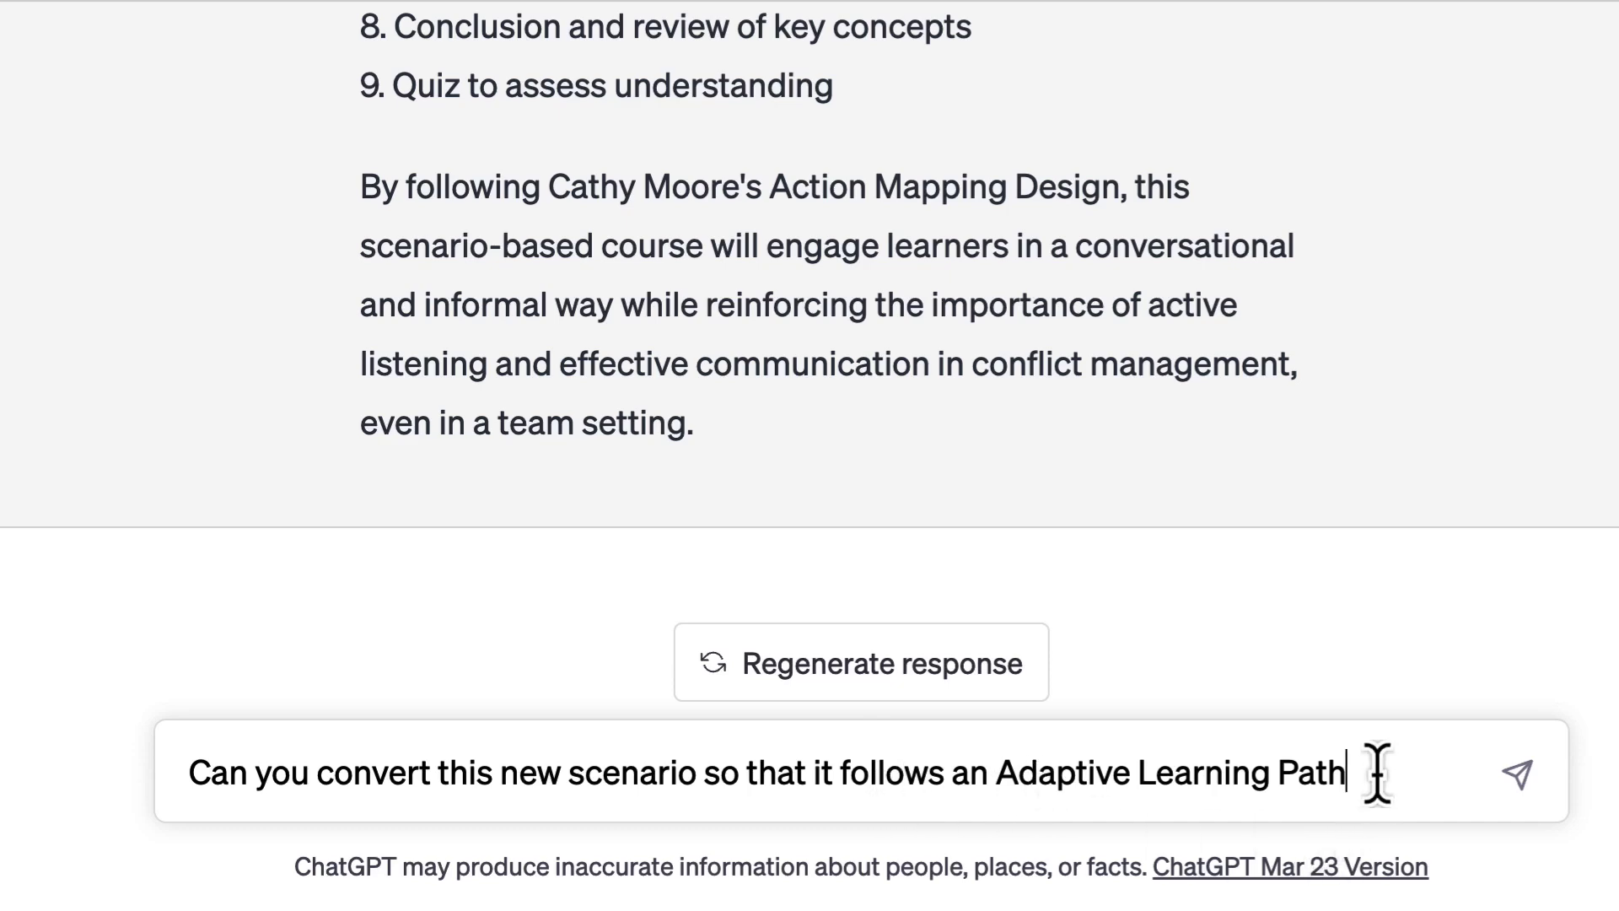
type("instead of a ")
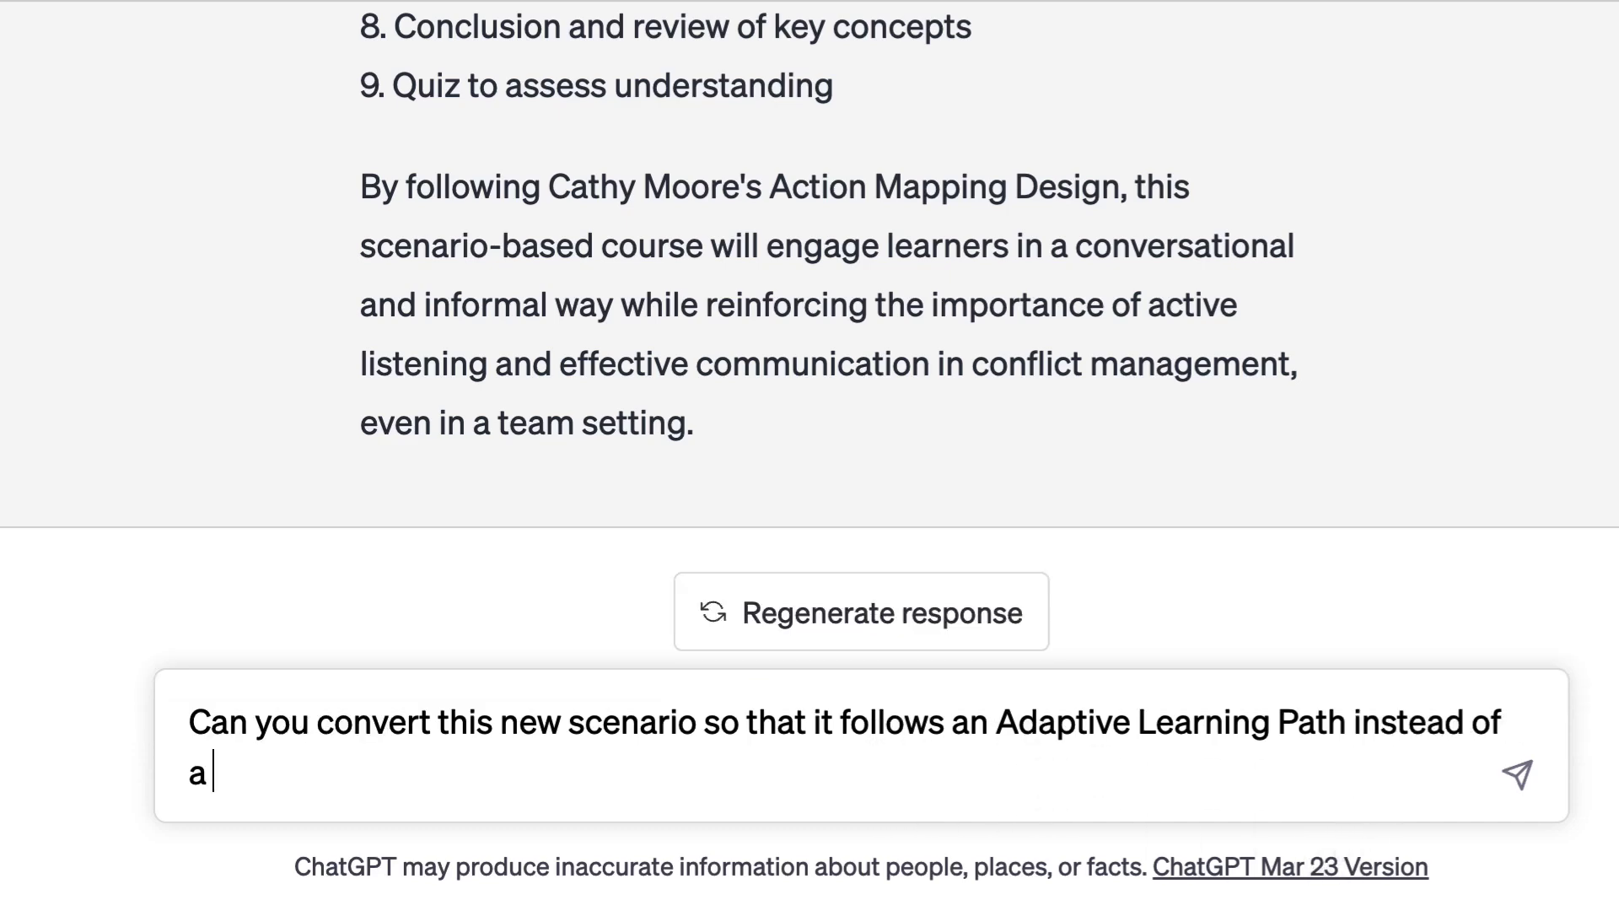
type("Linear path.")
key("Return")
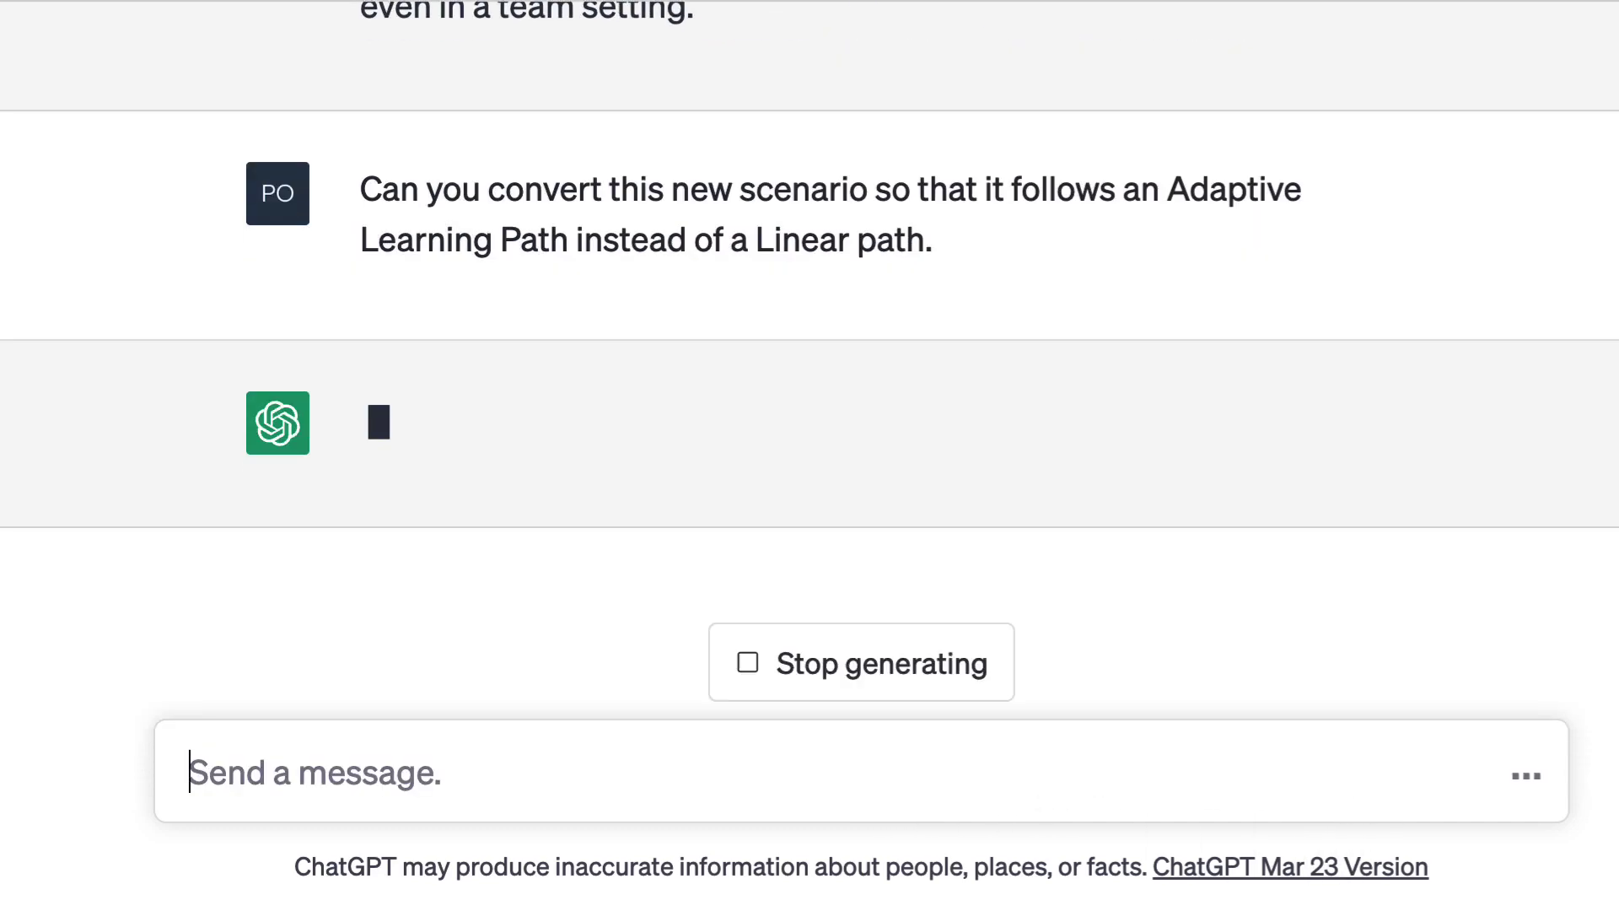